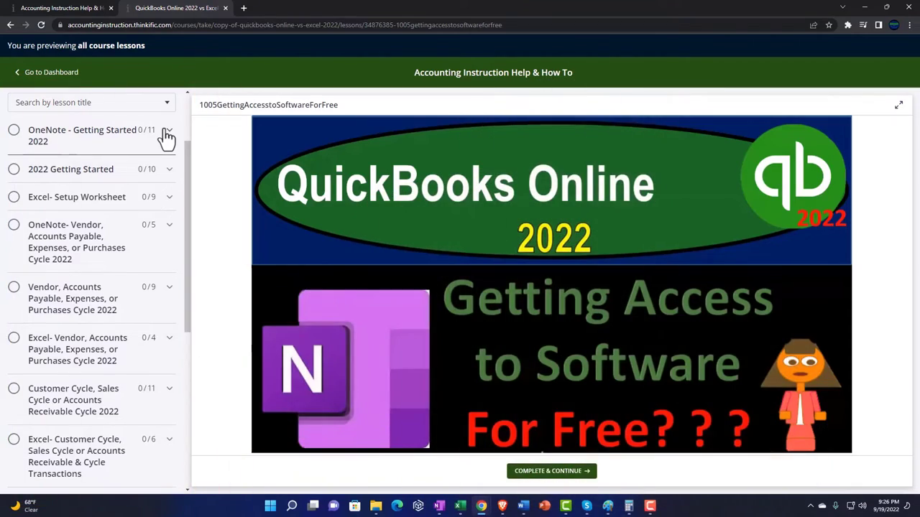
click(167, 136)
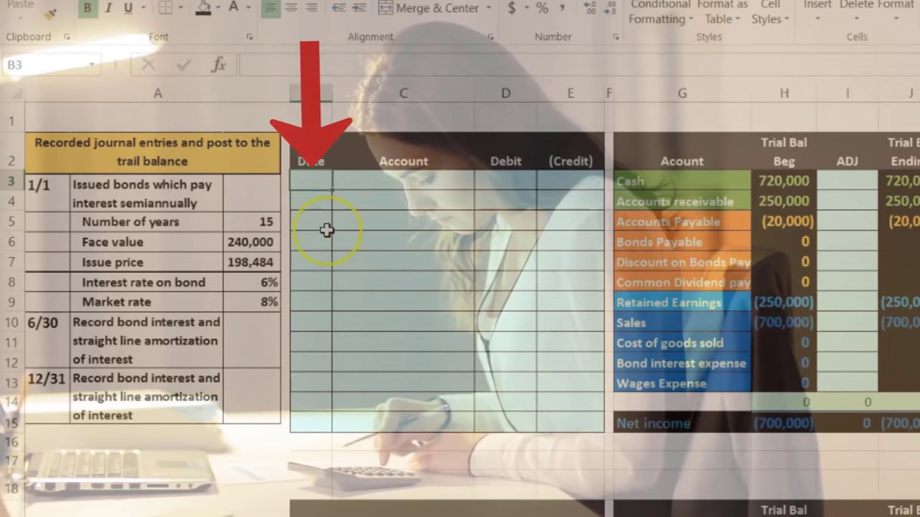
Examine the blank journal entry area and the beginning trial balance column, including its net income formula and the total row
drag(310, 186, 396, 205)
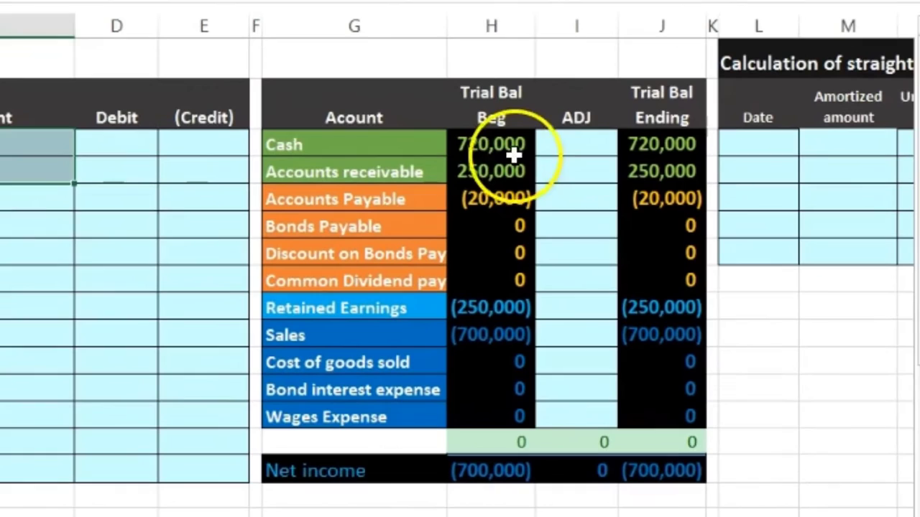
click(609, 150)
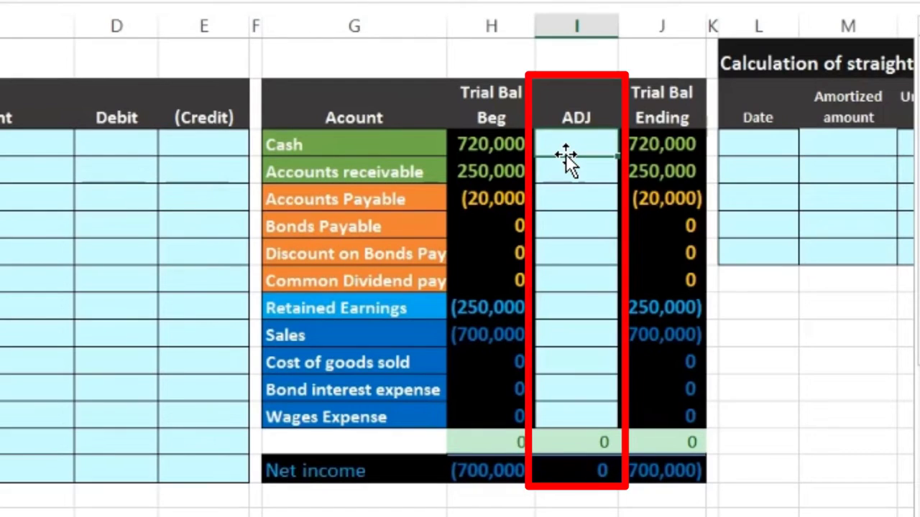
click(564, 155)
click(452, 151)
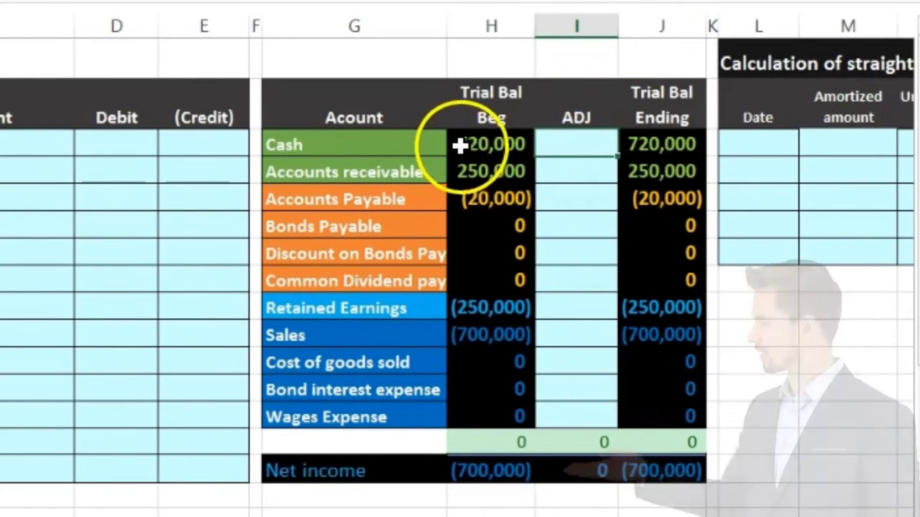
drag(476, 144, 482, 288)
click(484, 307)
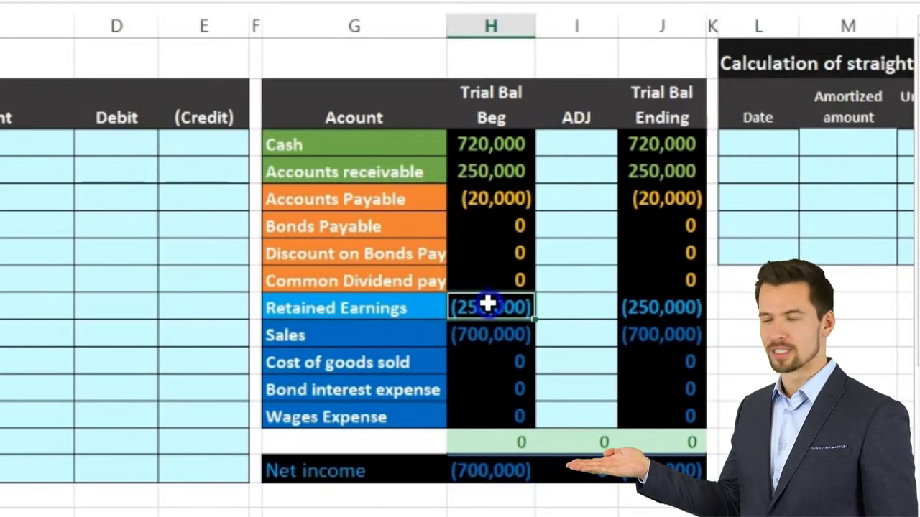
drag(485, 368, 485, 415)
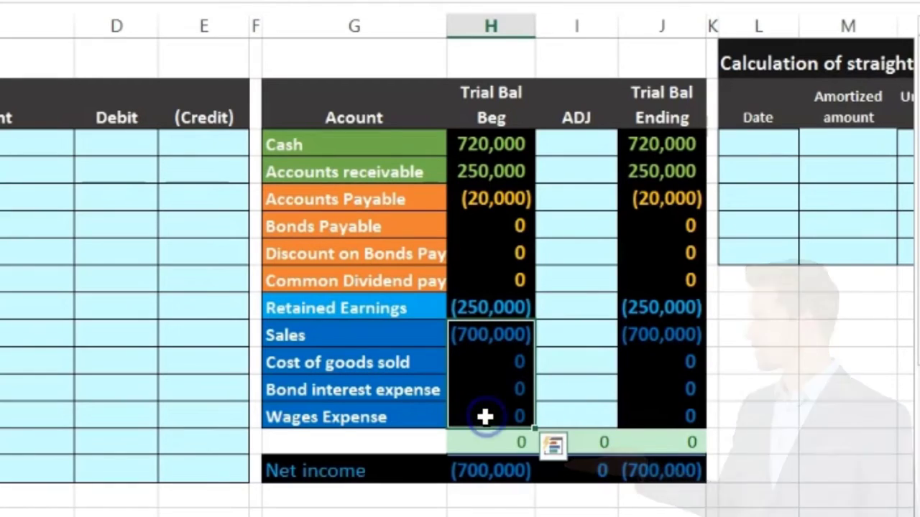
double_click(490, 474)
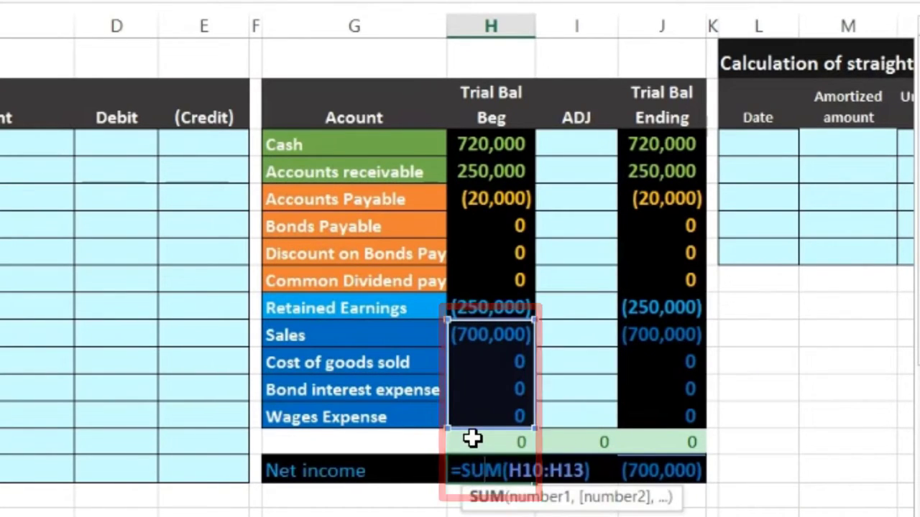
key(Return)
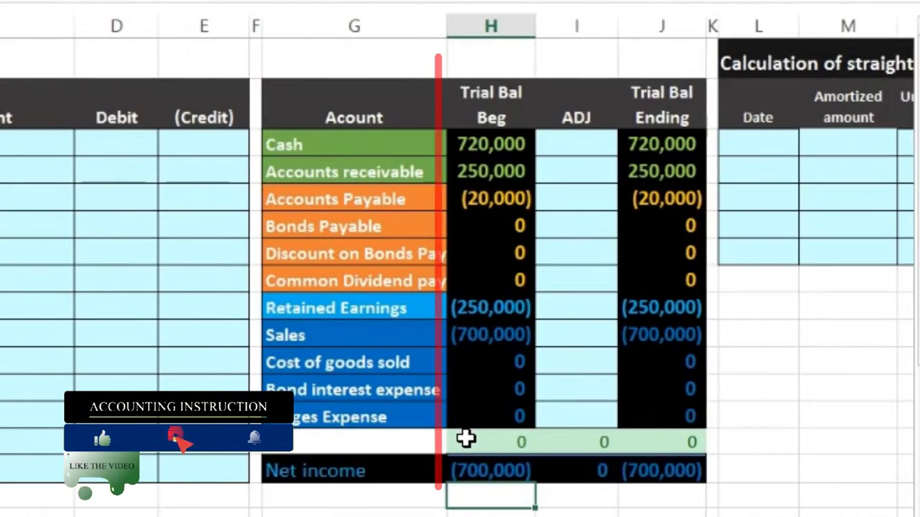
click(496, 145)
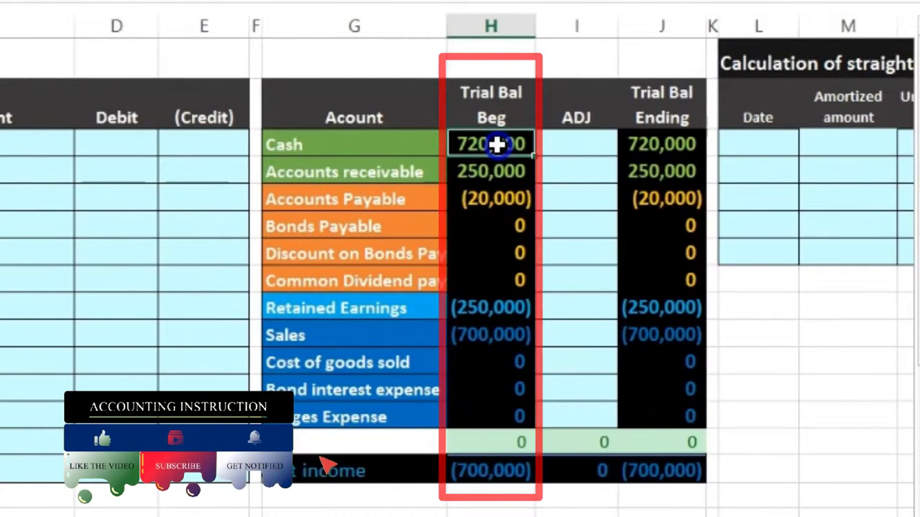
drag(496, 145, 493, 372)
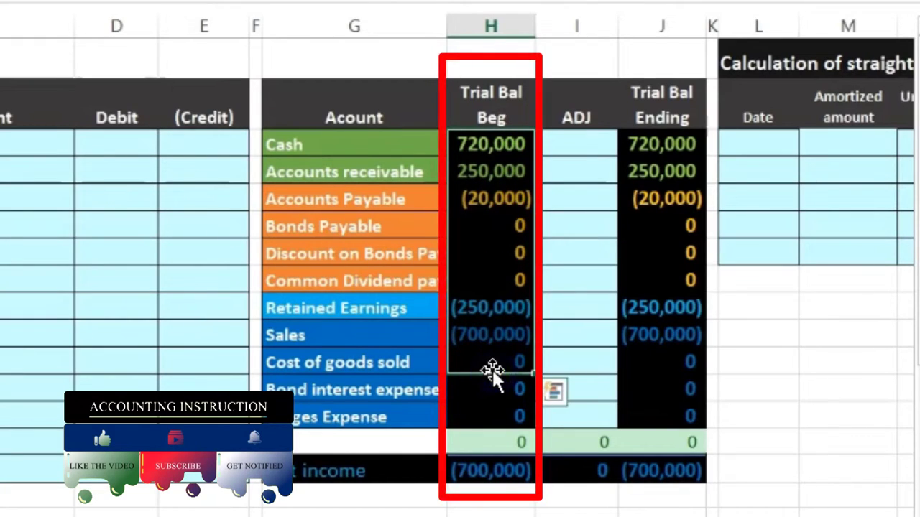
click(491, 444)
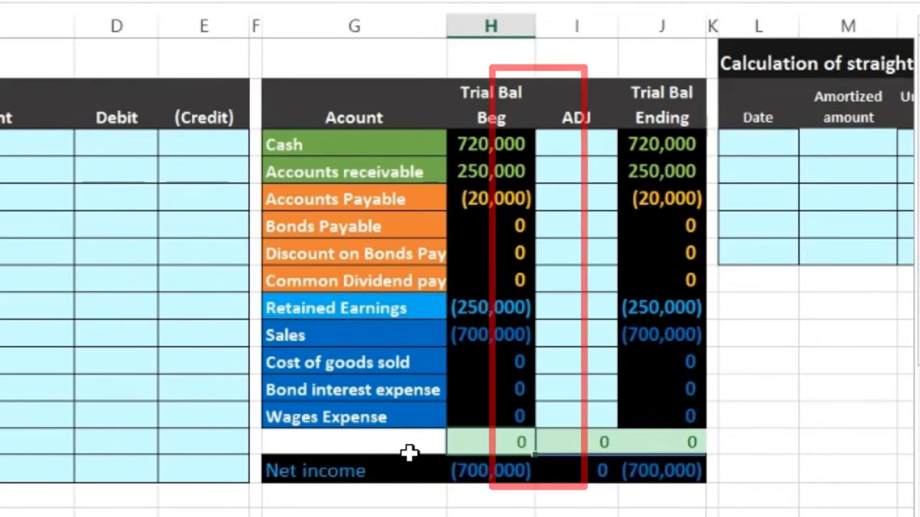
Examine the adjustment and ending trial balance columns, the straight line amortization table and the journal entry area
click(585, 232)
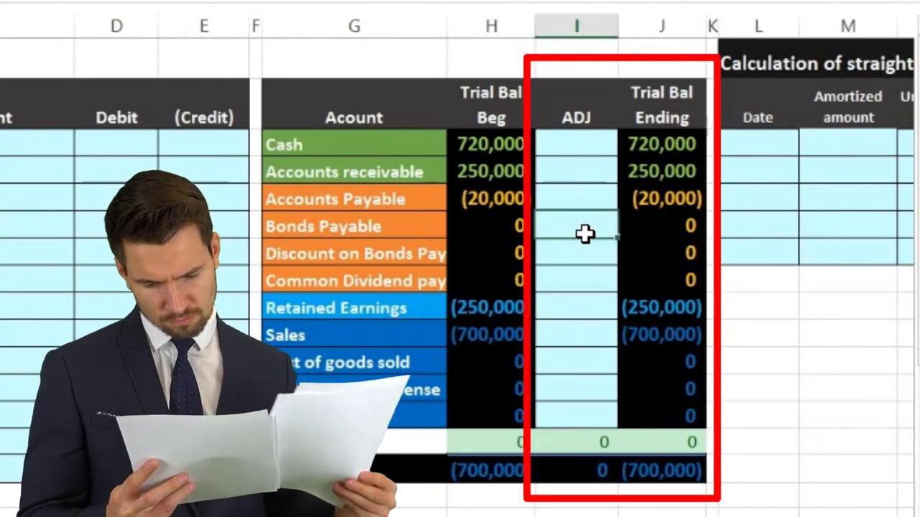
click(653, 201)
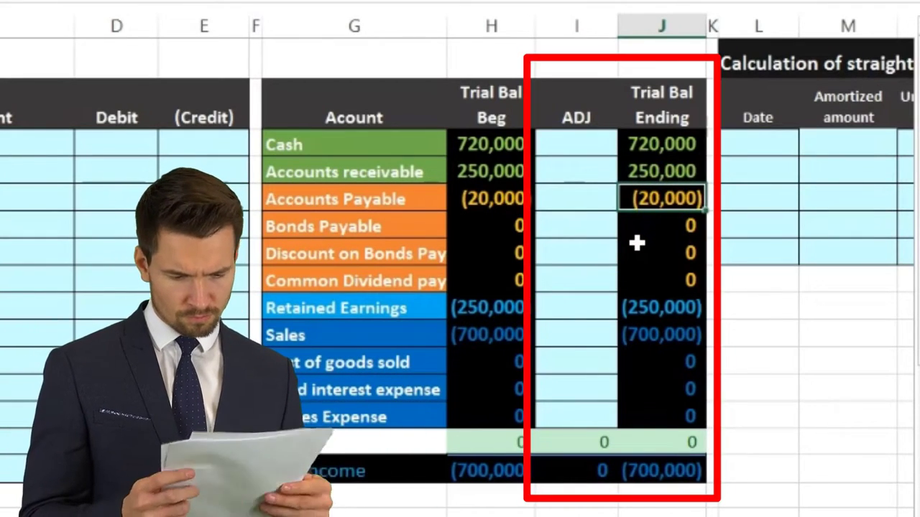
key(Right)
key(Right)
key(Right)
key(Right)
key(Right)
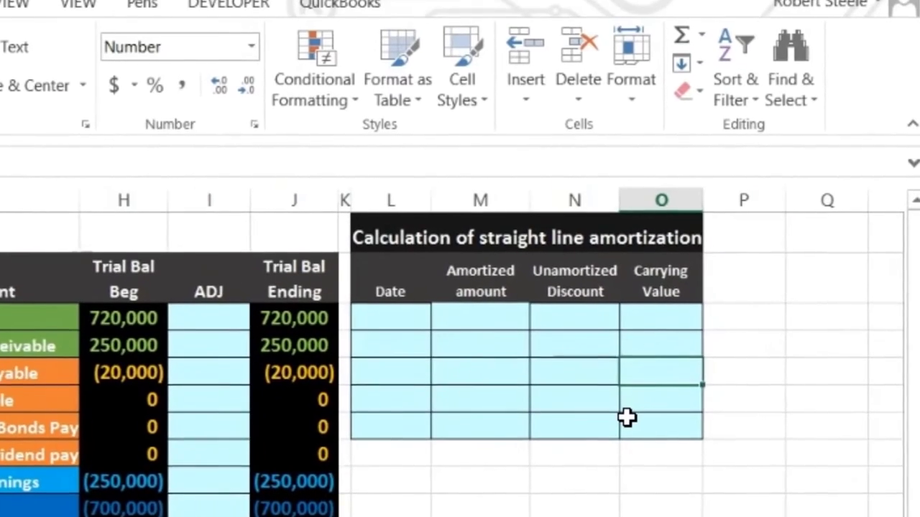
key(Left)
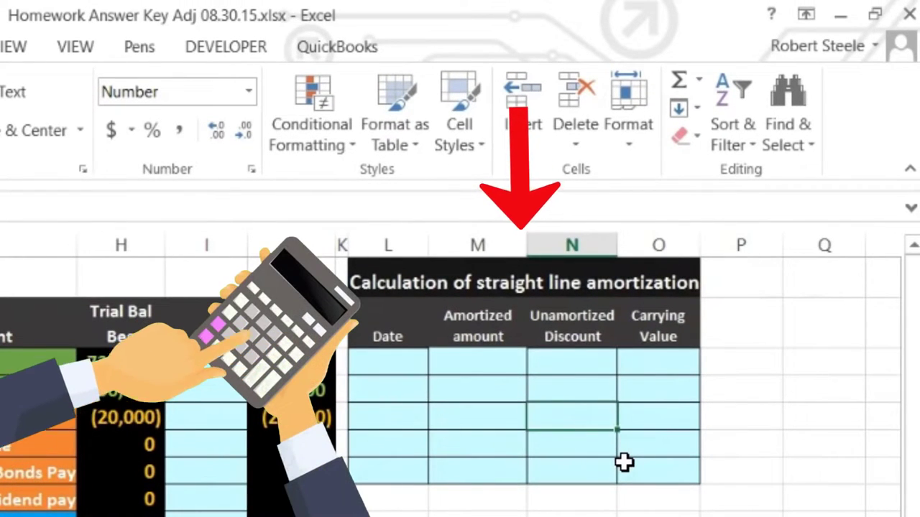
key(Left)
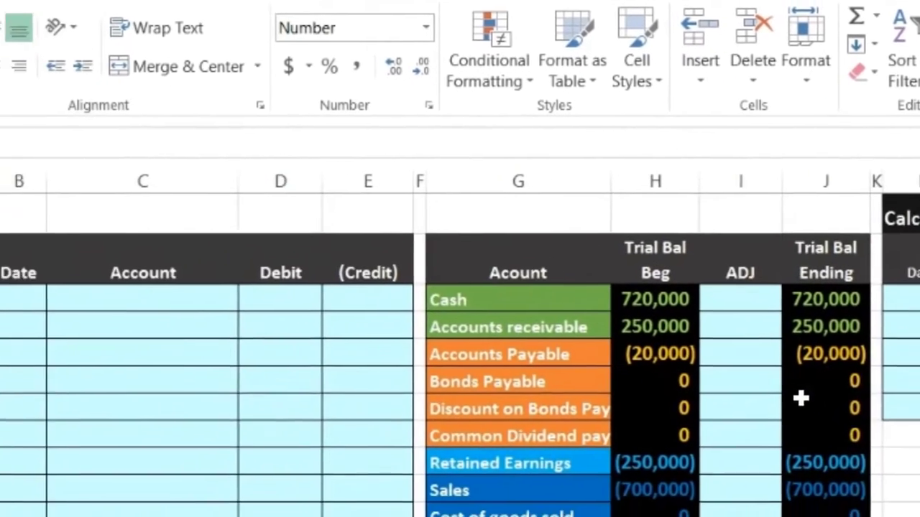
click(142, 354)
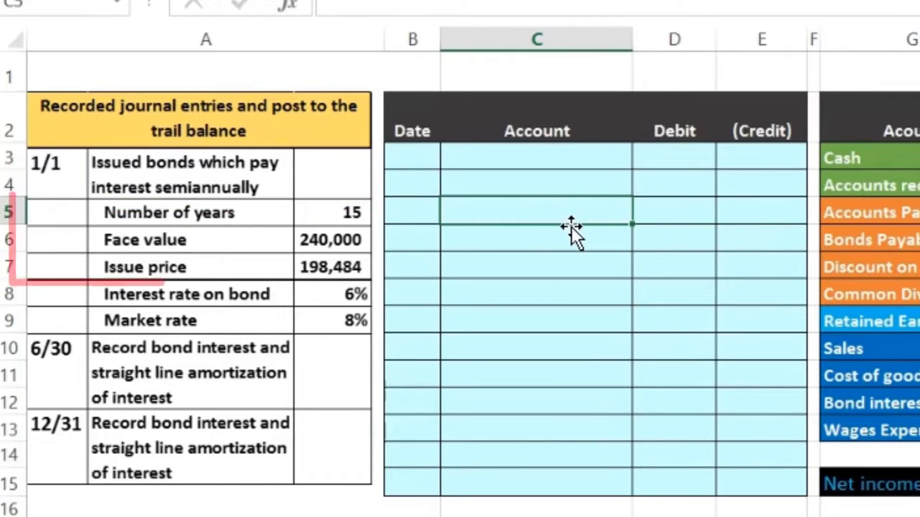
click(470, 240)
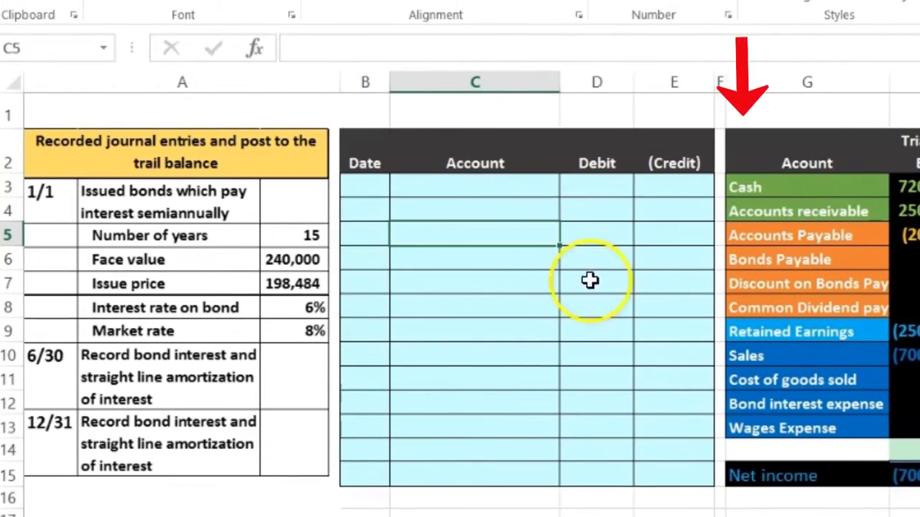
Copy the Cash account name from the trial balance and paste it as values into journal cell C3
click(782, 187)
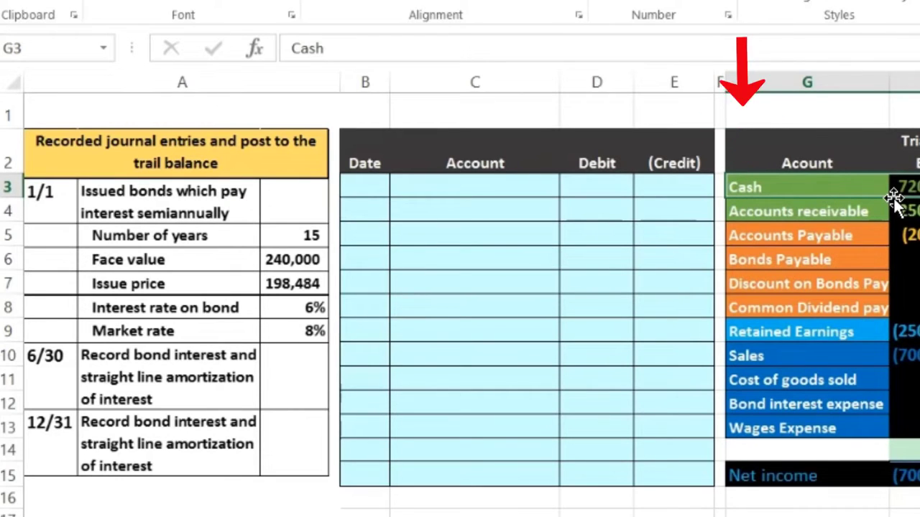
click(901, 189)
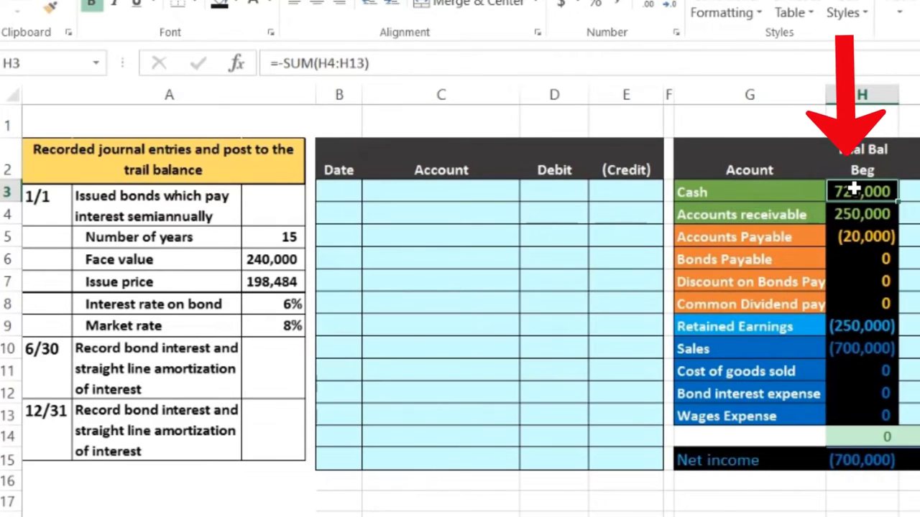
right_click(774, 192)
key(ctrl+c)
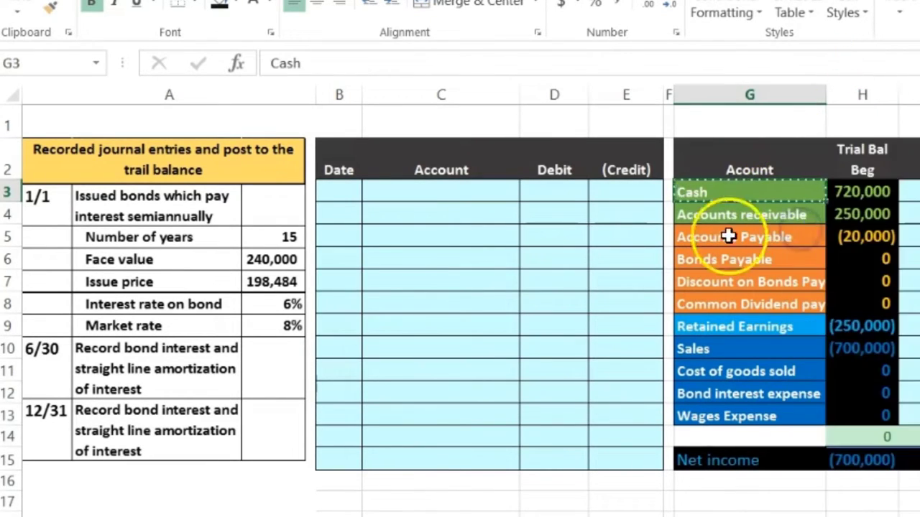
click(445, 192)
right_click(445, 192)
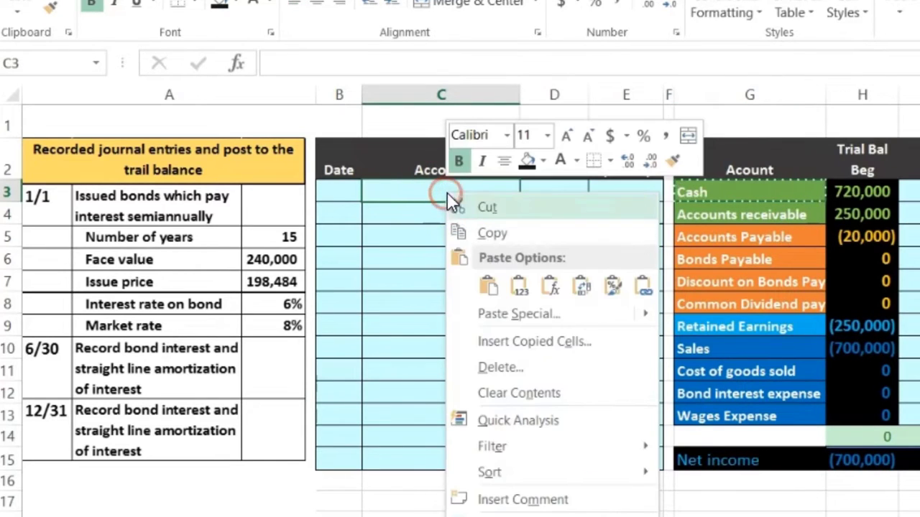
click(520, 286)
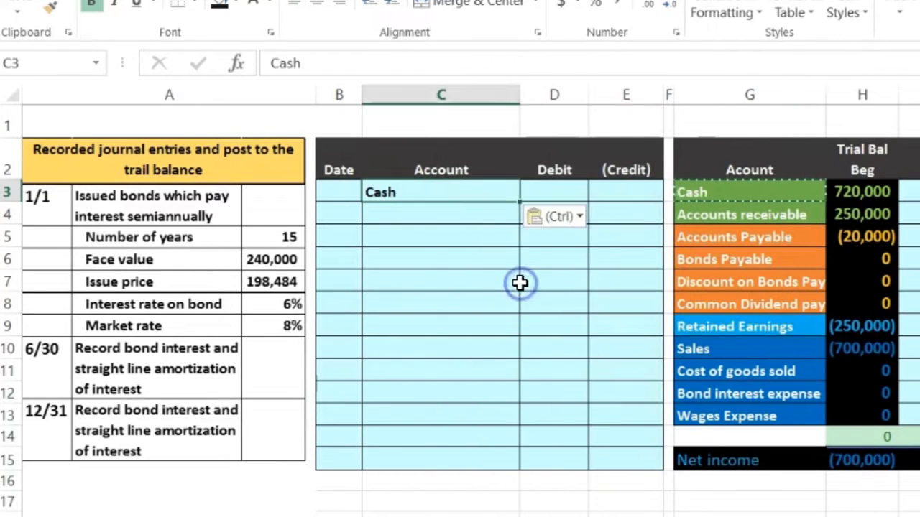
Date the first journal line 1/1 in B3 and enter a Cash debit of 198,484 in D3
click(340, 192)
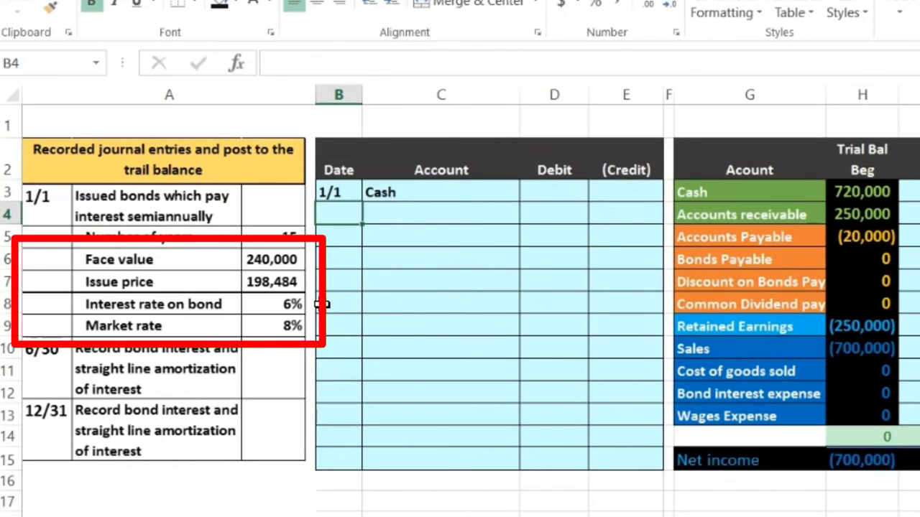
click(530, 203)
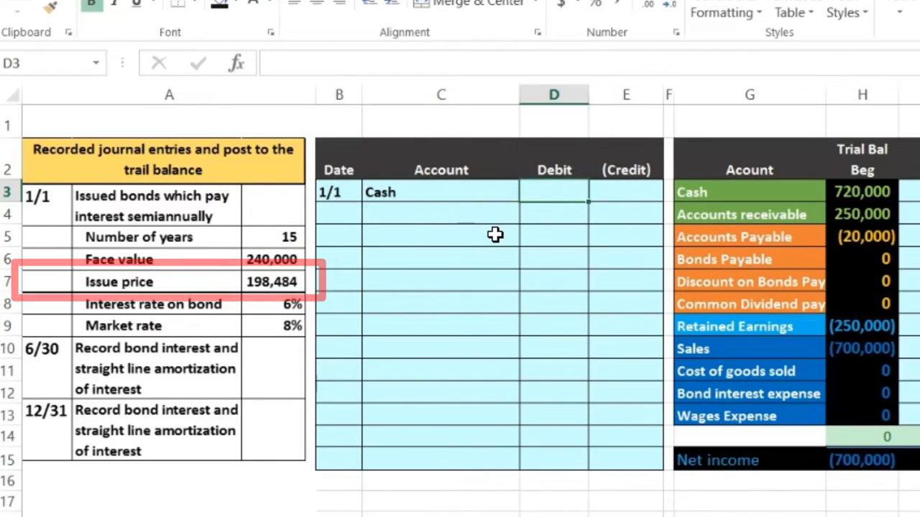
text(198,484)
key(Return)
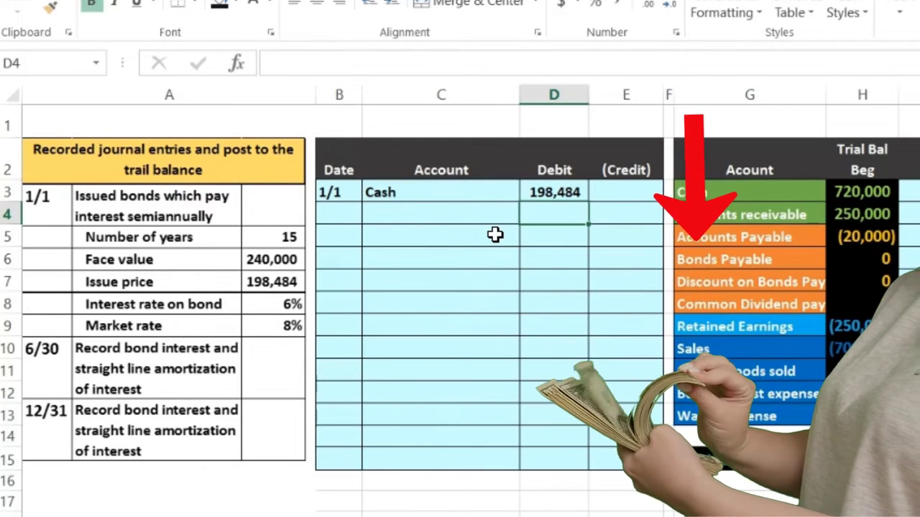
Copy the Bonds Payable account name from the trial balance and paste it as values into journal cell C4
click(710, 260)
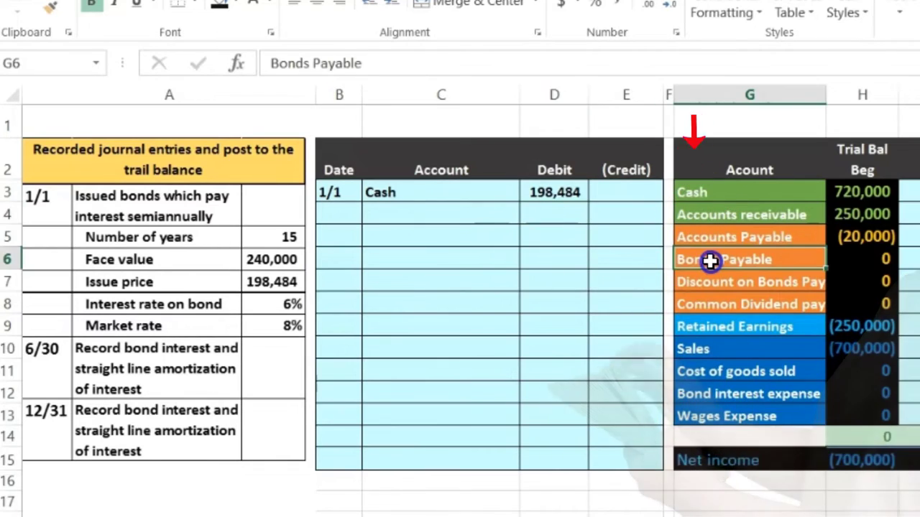
drag(709, 260, 919, 262)
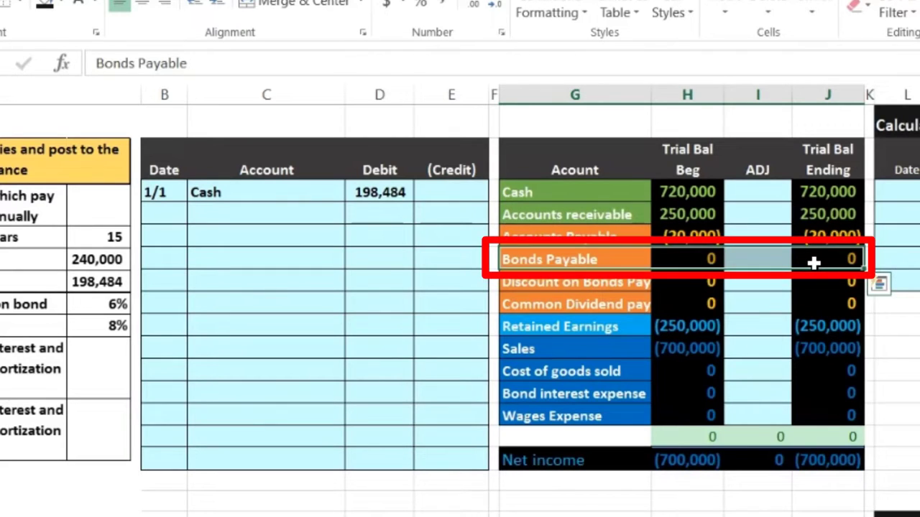
click(598, 252)
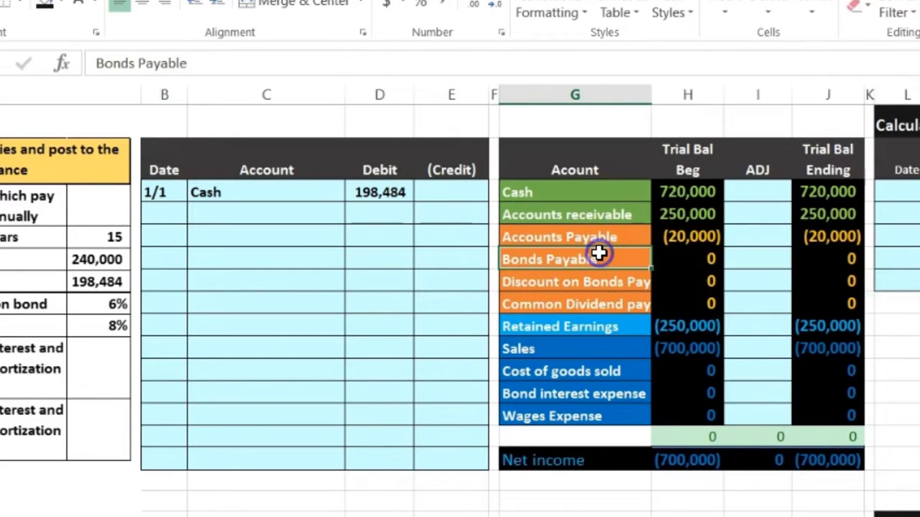
right_click(597, 257)
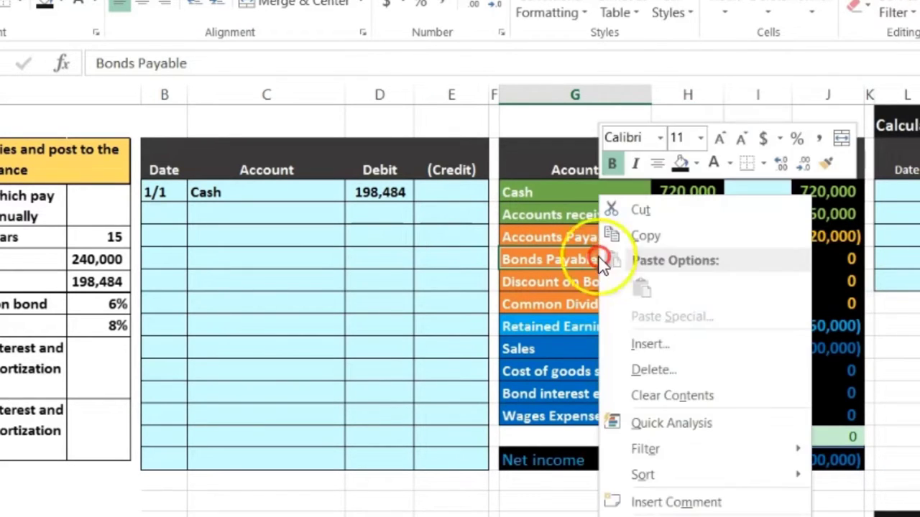
click(632, 237)
click(255, 217)
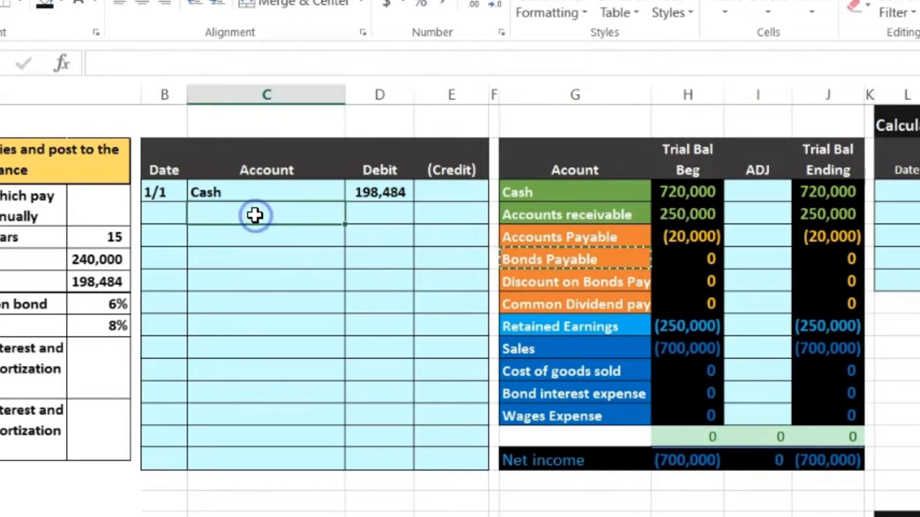
right_click(255, 216)
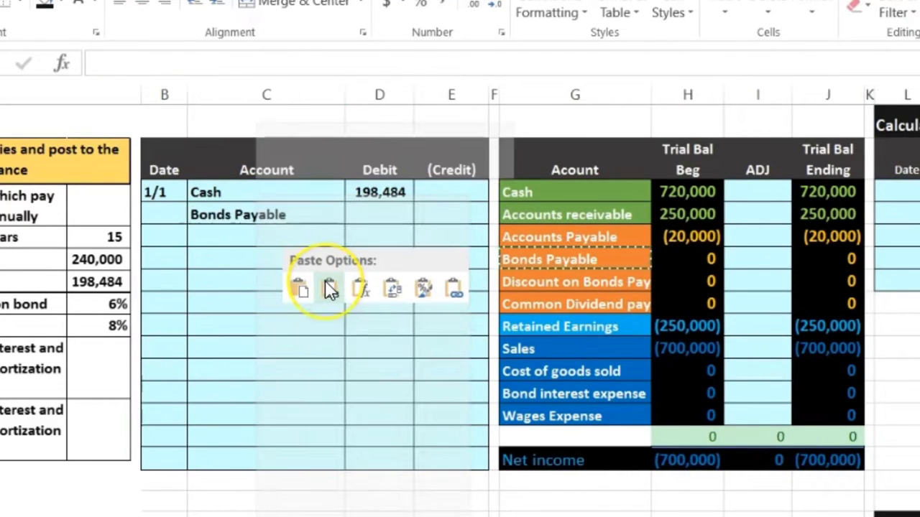
click(325, 280)
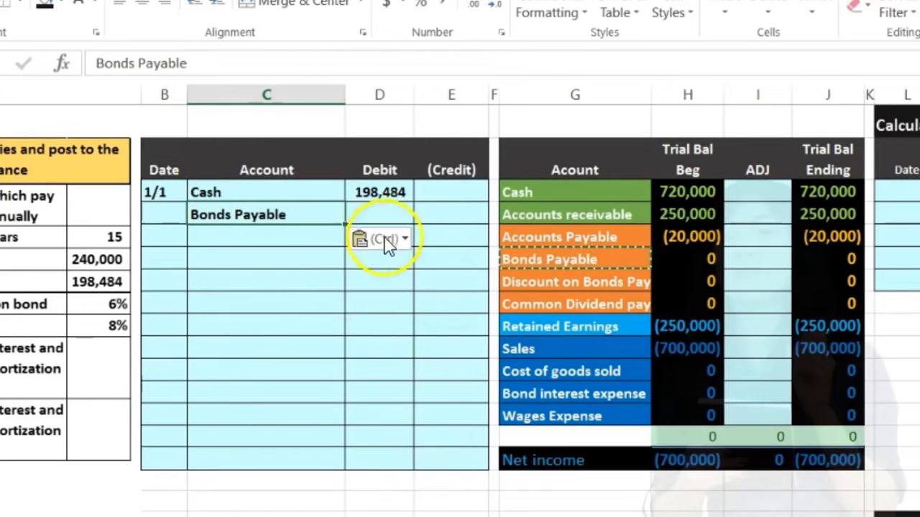
Enter a Bonds Payable credit of -240000 in journal cell E4
click(434, 210)
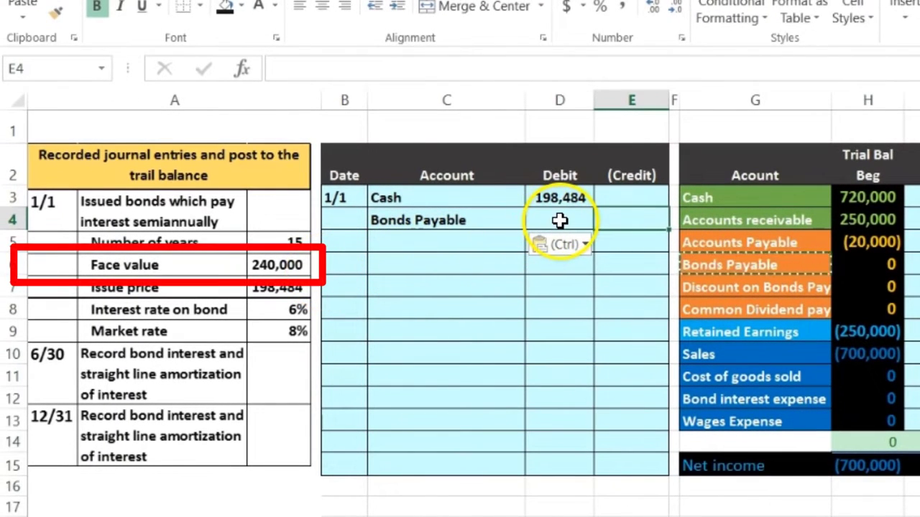
text(-)
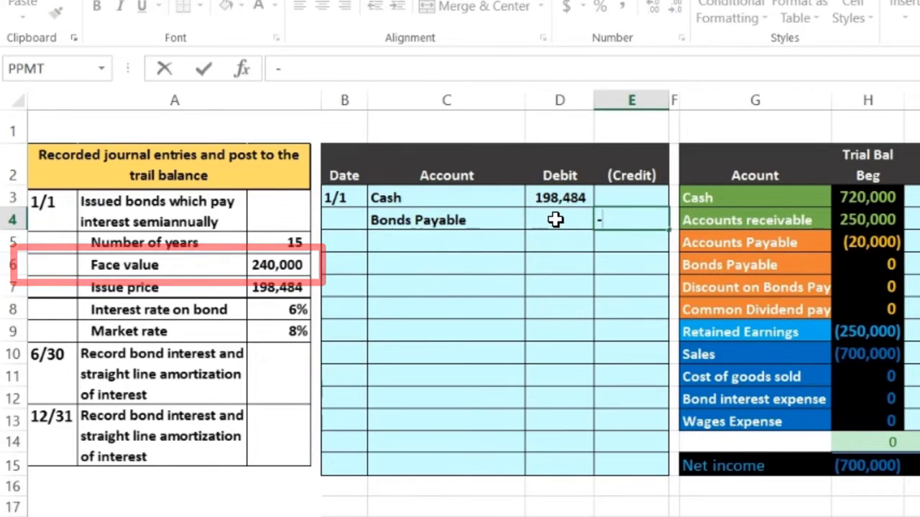
text(24000)
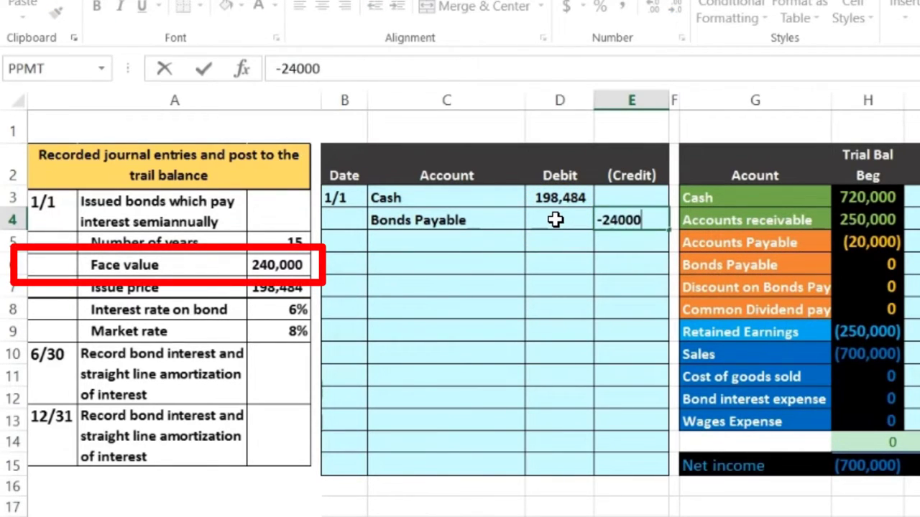
text(0)
key(Return)
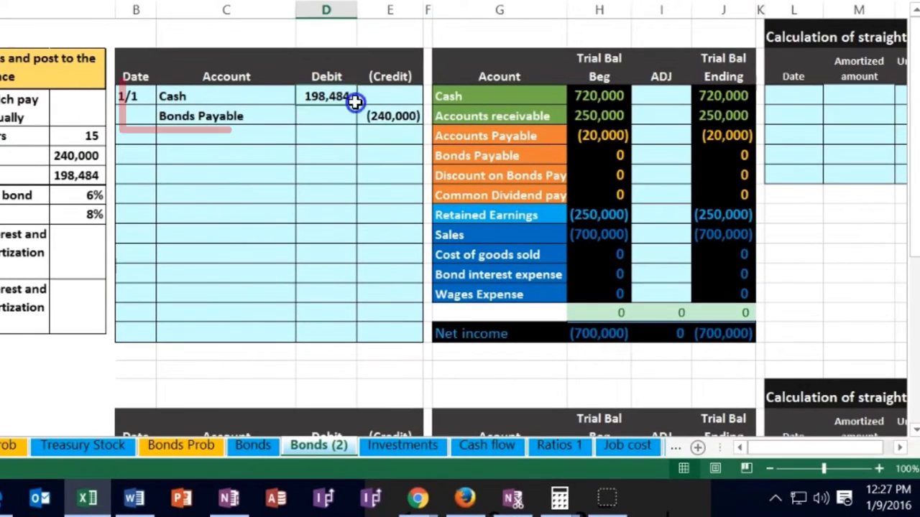
Calculate the balancing debit in D5 with the formula -SUM(D3:E4) over the Cash and Bonds Payable amounts
drag(355, 102, 368, 107)
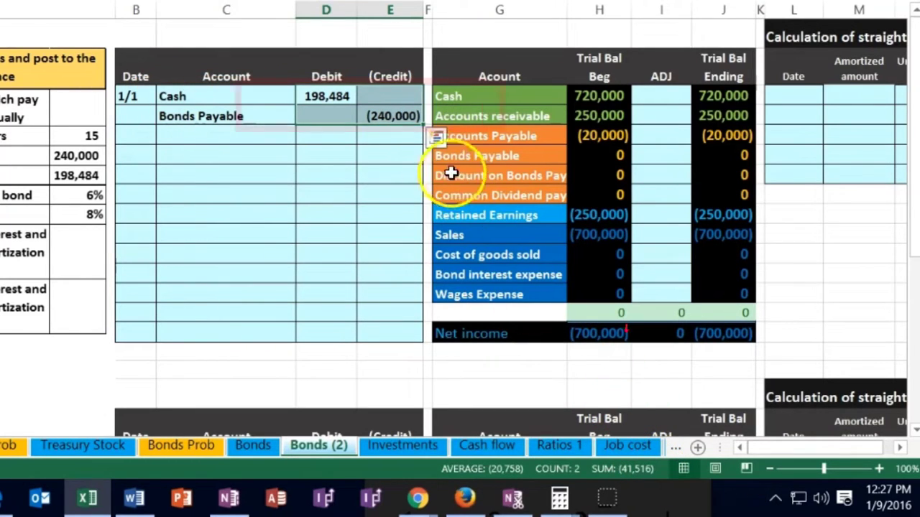
click(340, 133)
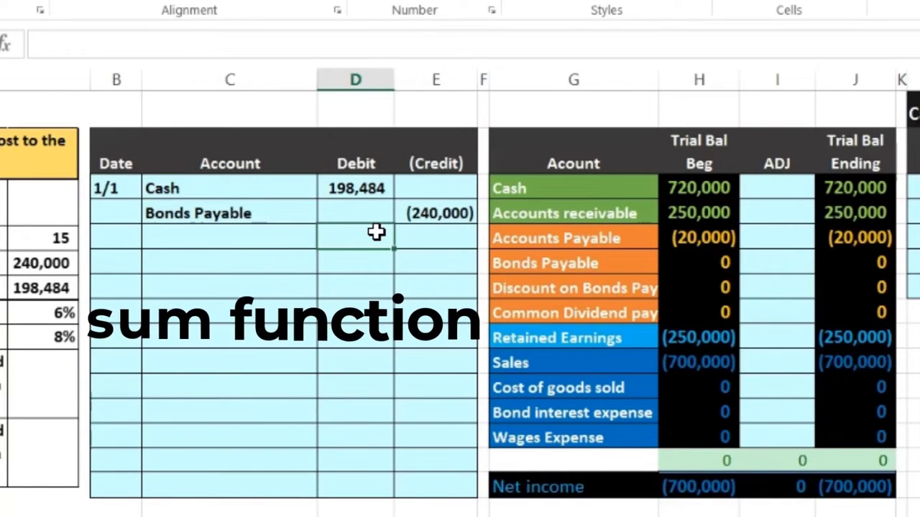
text(-sum()
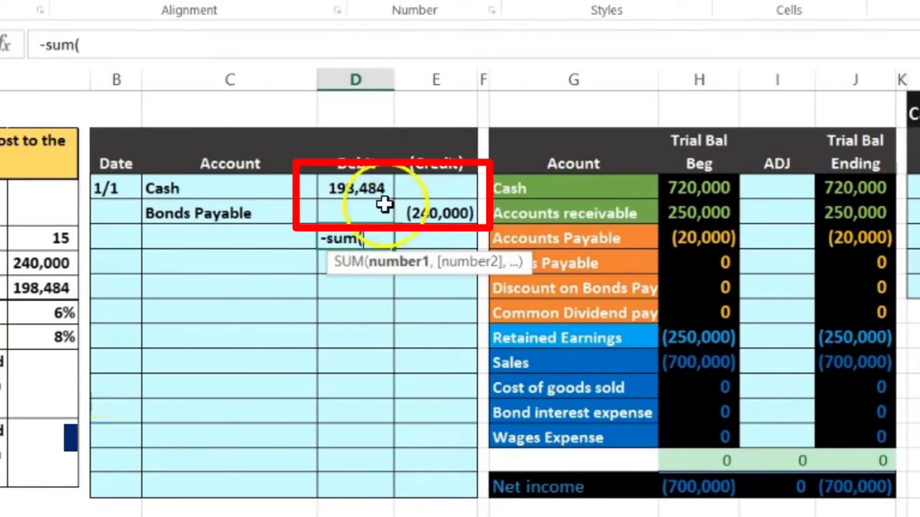
drag(381, 190, 423, 209)
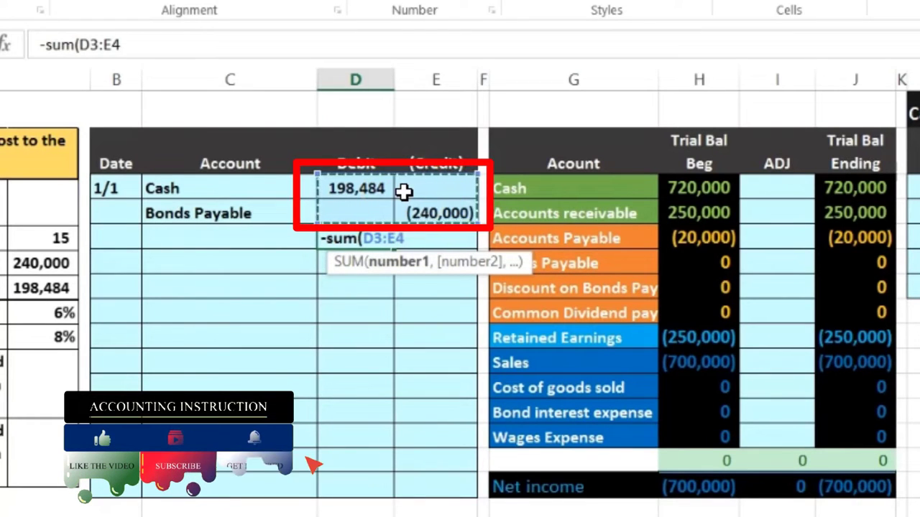
key(Return)
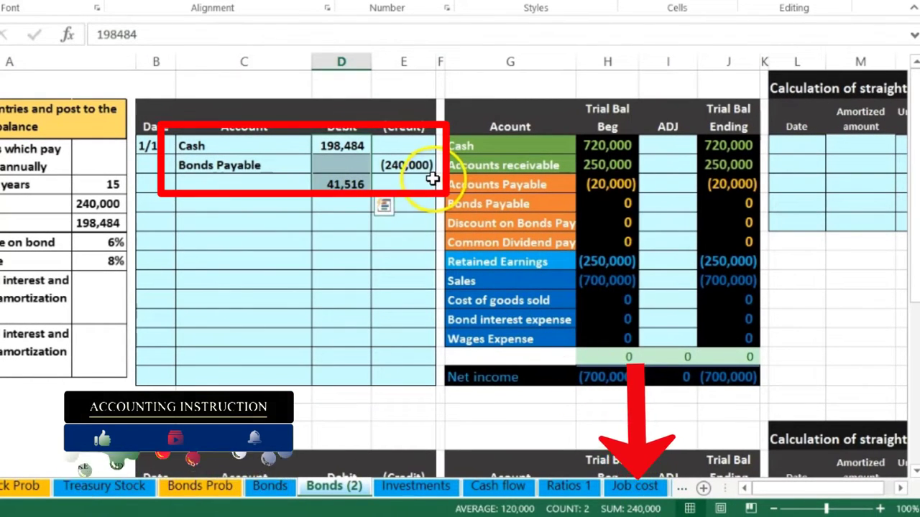
Check that the journal entry's debits and credits balance, and review the D5 formula and the Discount on Bonds Payable account
click(343, 144)
drag(344, 144, 402, 185)
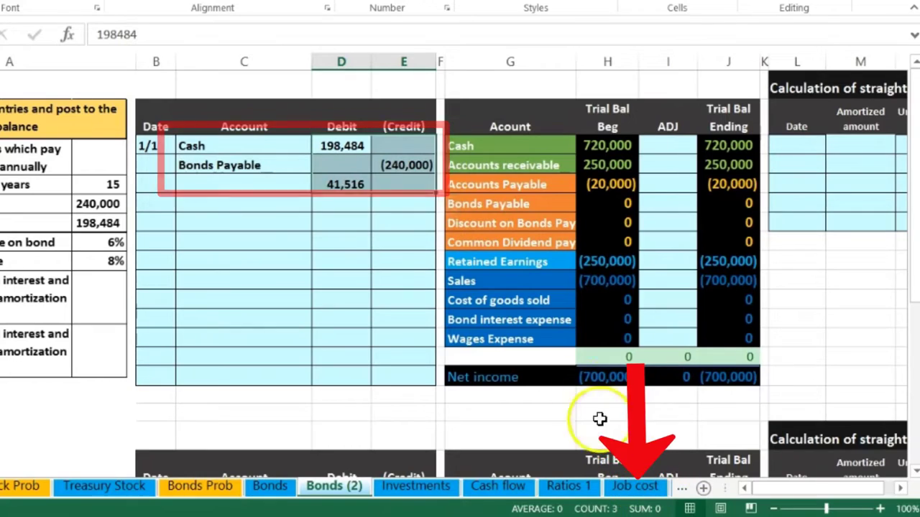
click(402, 184)
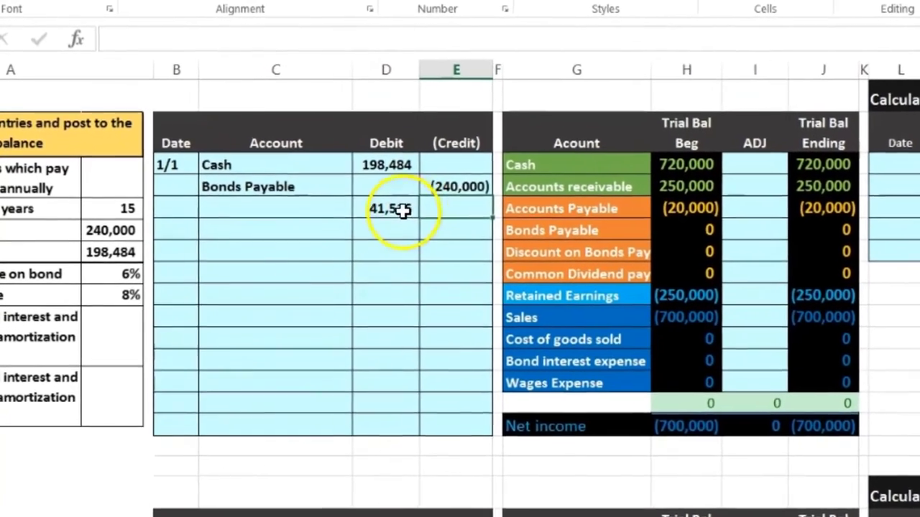
click(402, 209)
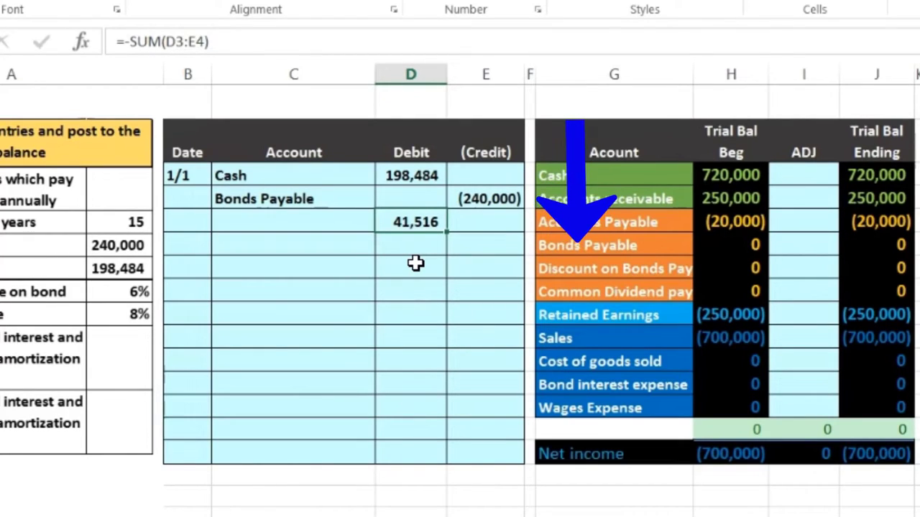
click(593, 273)
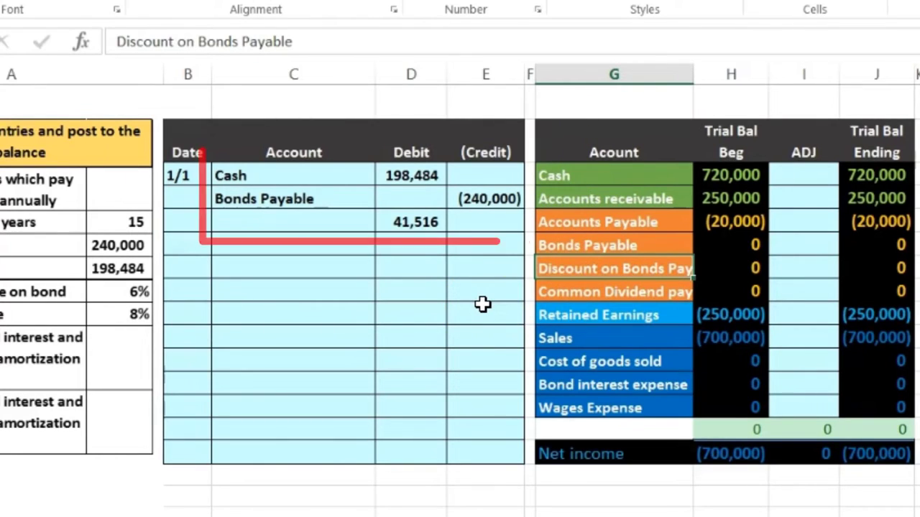
click(415, 178)
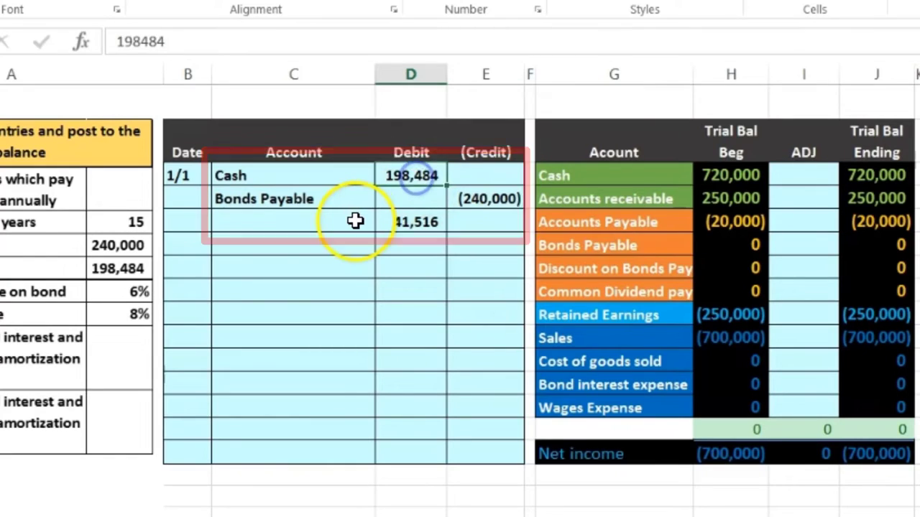
click(460, 200)
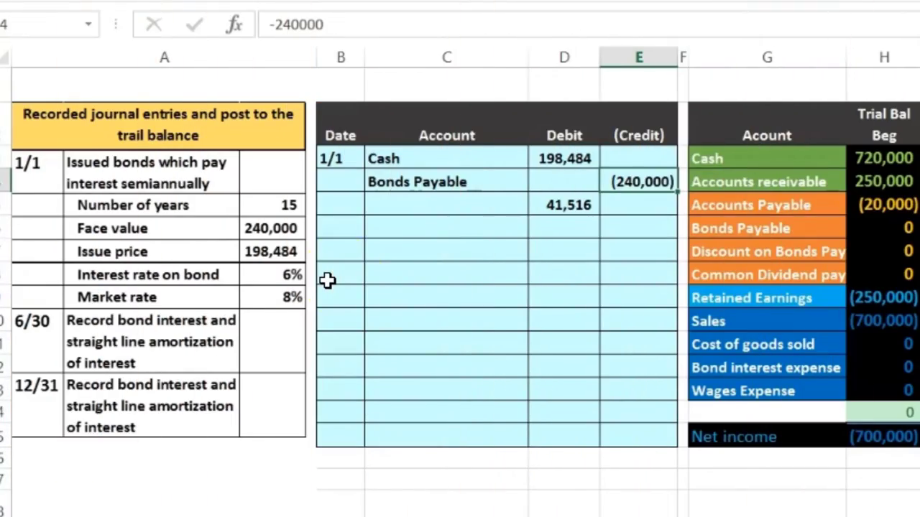
Copy the Discount on Bonds Payable account name from the trial balance and paste it as values into journal cell C5
click(407, 207)
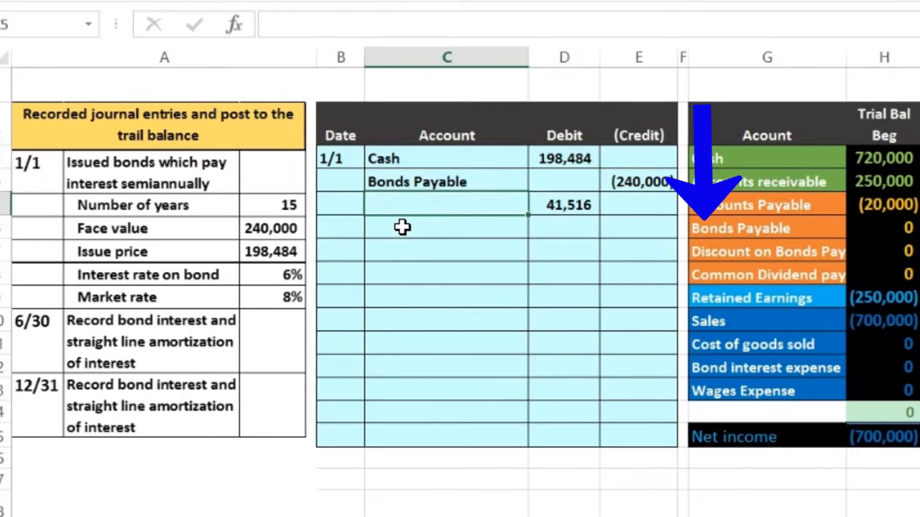
click(720, 255)
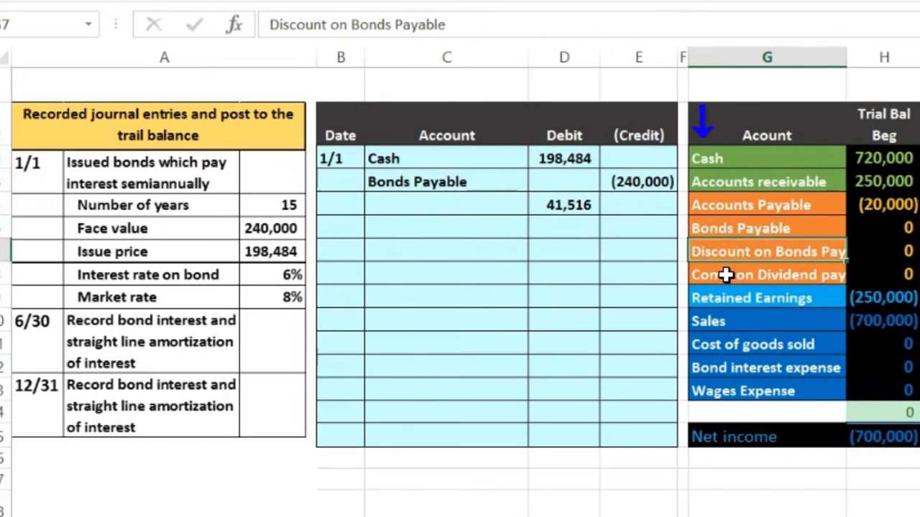
right_click(776, 249)
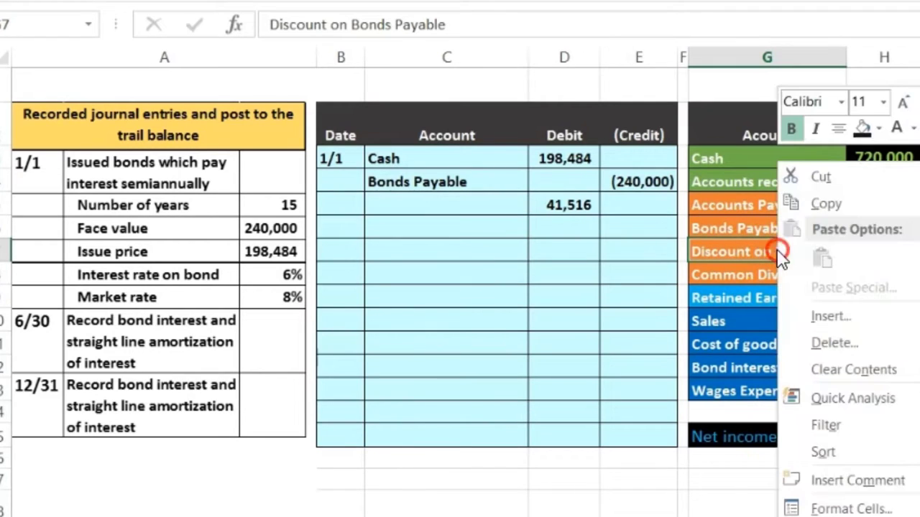
click(801, 146)
click(486, 200)
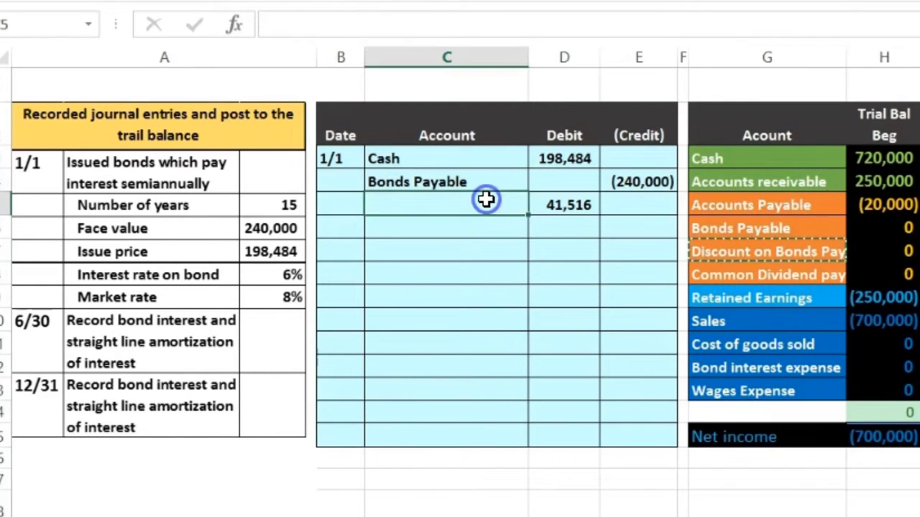
right_click(486, 200)
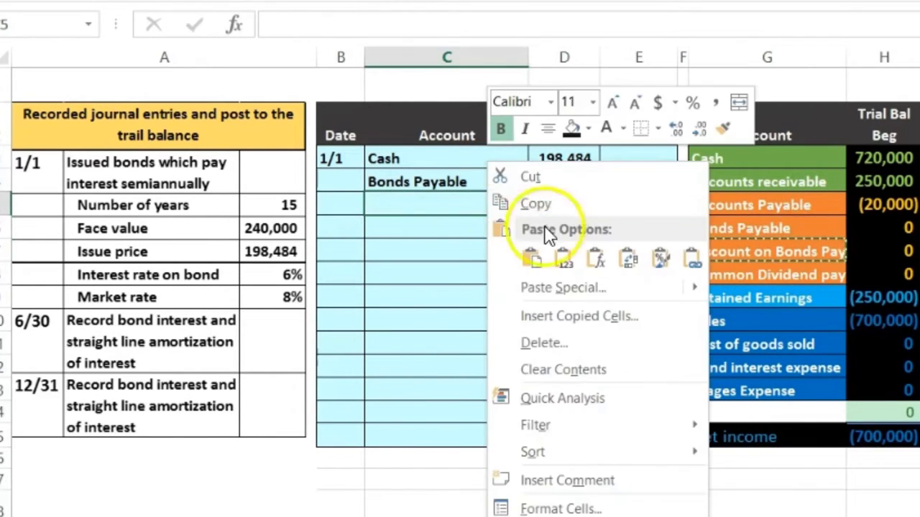
click(563, 256)
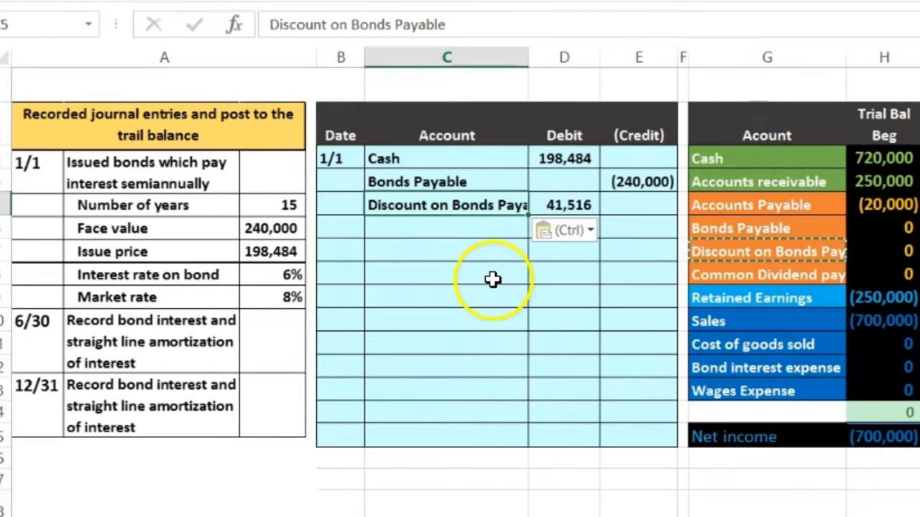
click(492, 279)
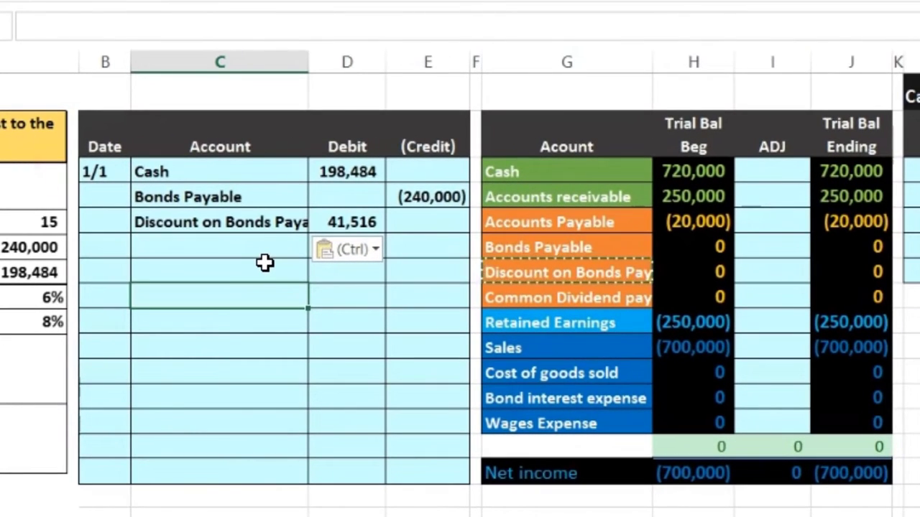
Post the Cash debit to the trial balance by linking its adjustment cell I3 to journal cell D3 with =D3
drag(248, 171, 366, 173)
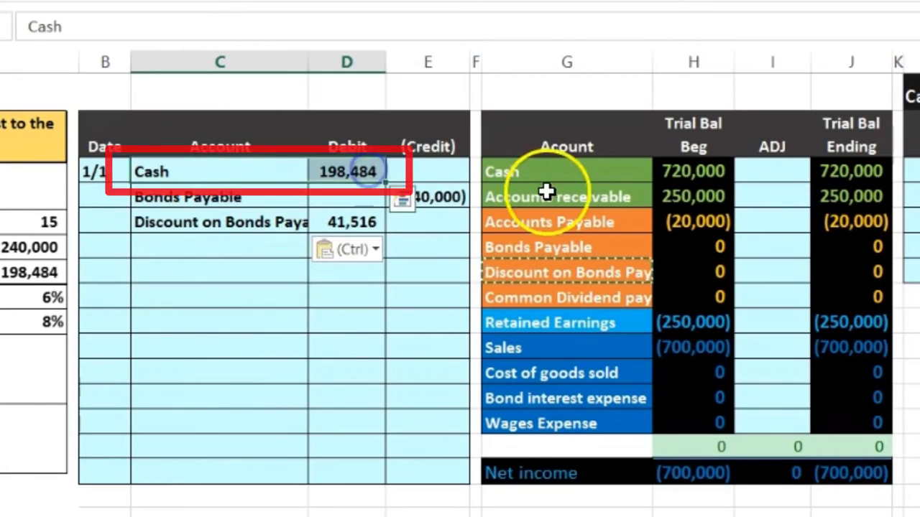
click(548, 174)
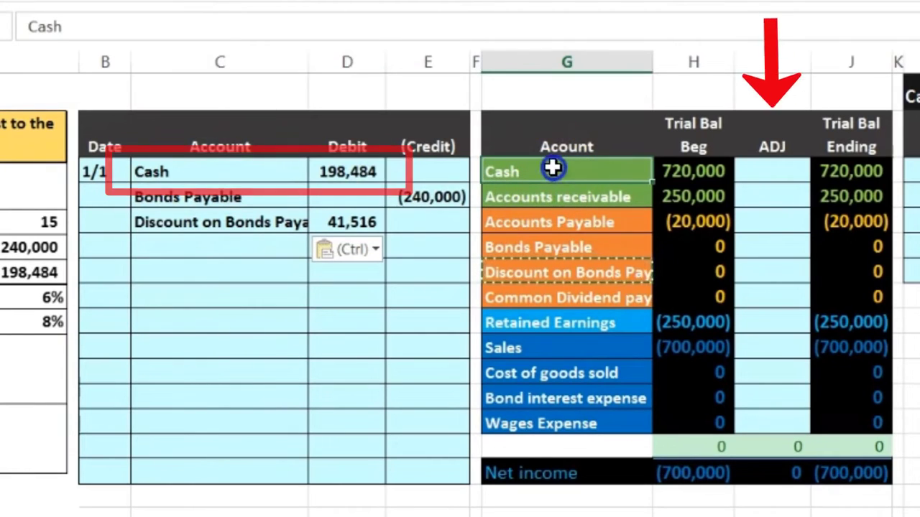
click(764, 172)
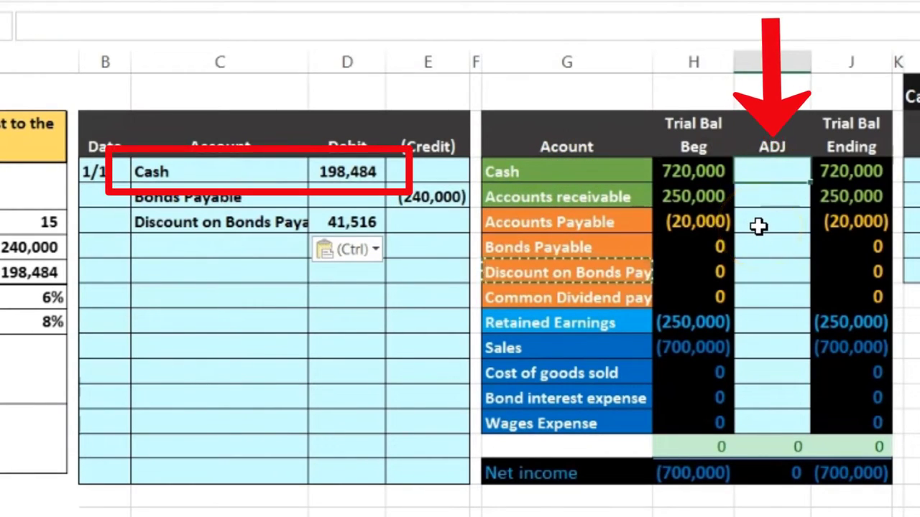
text(=)
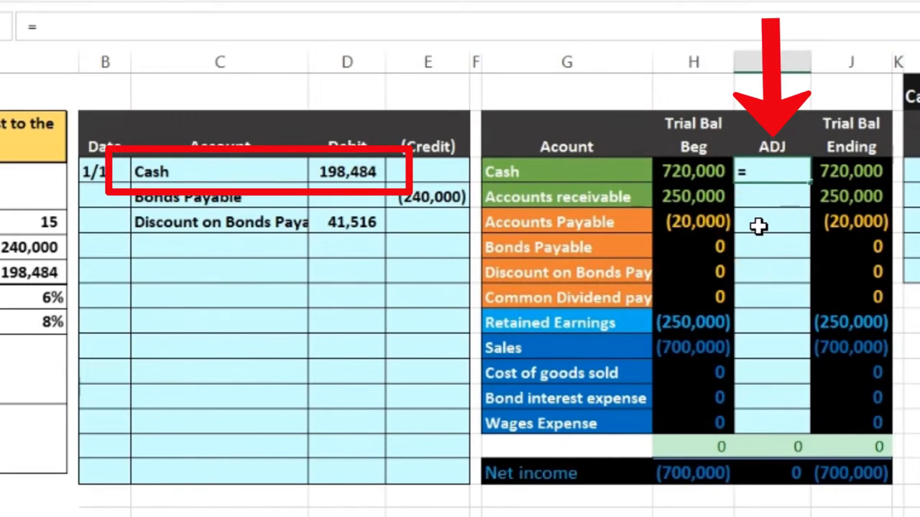
click(348, 172)
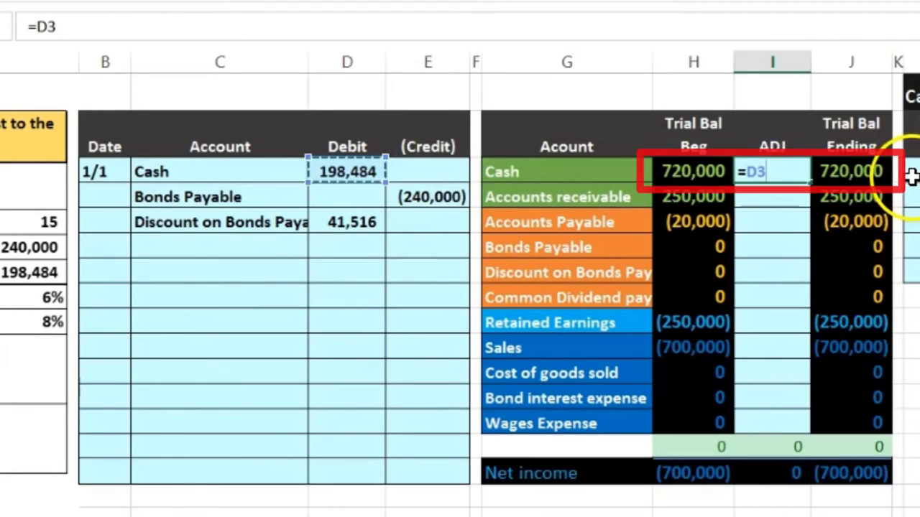
key(Return)
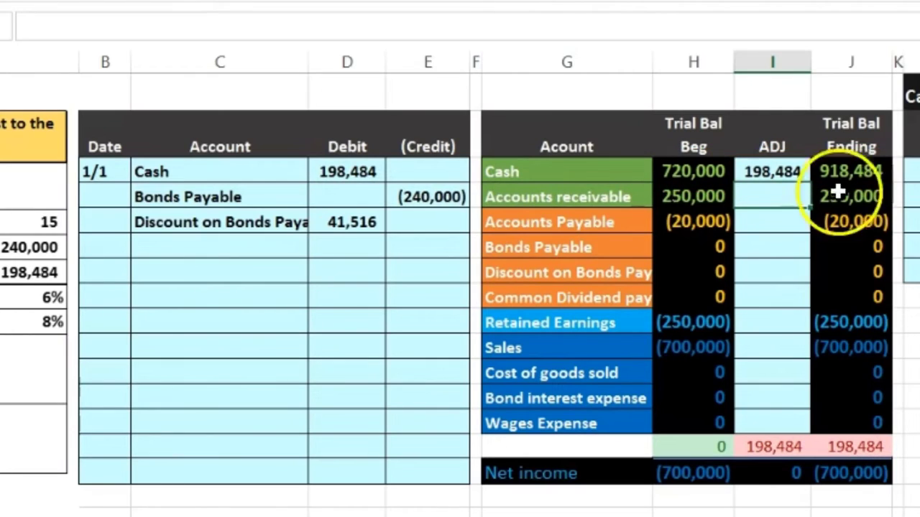
Post the Bonds Payable credit to the trial balance by linking its adjustment cell I6 to journal cell E4 with =E4
click(250, 196)
drag(251, 197, 398, 199)
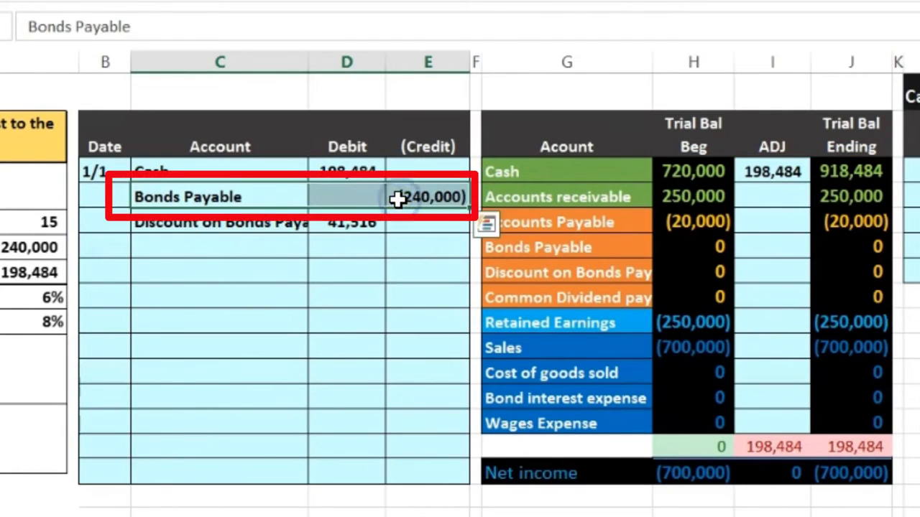
click(567, 247)
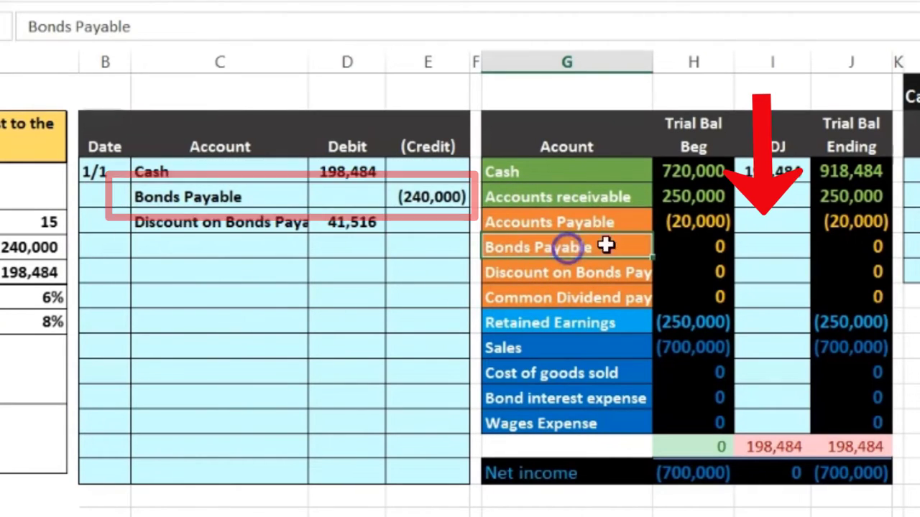
click(755, 245)
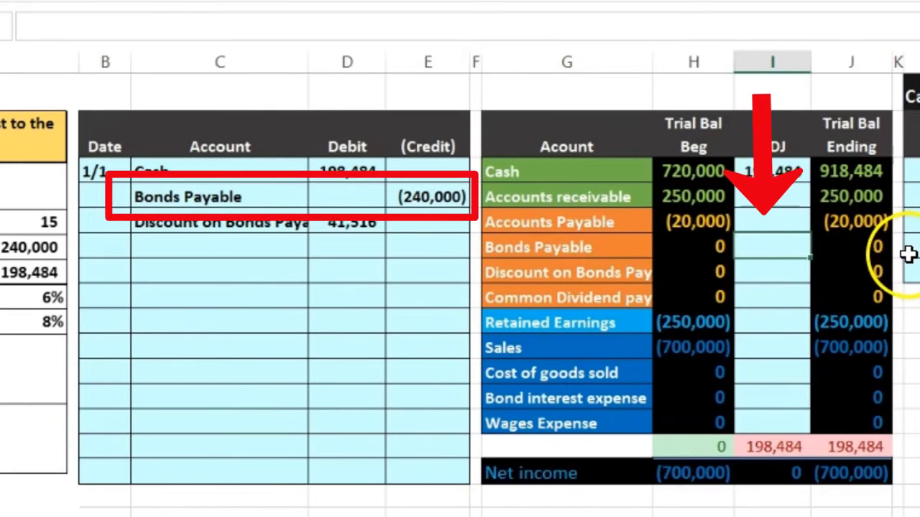
text(=)
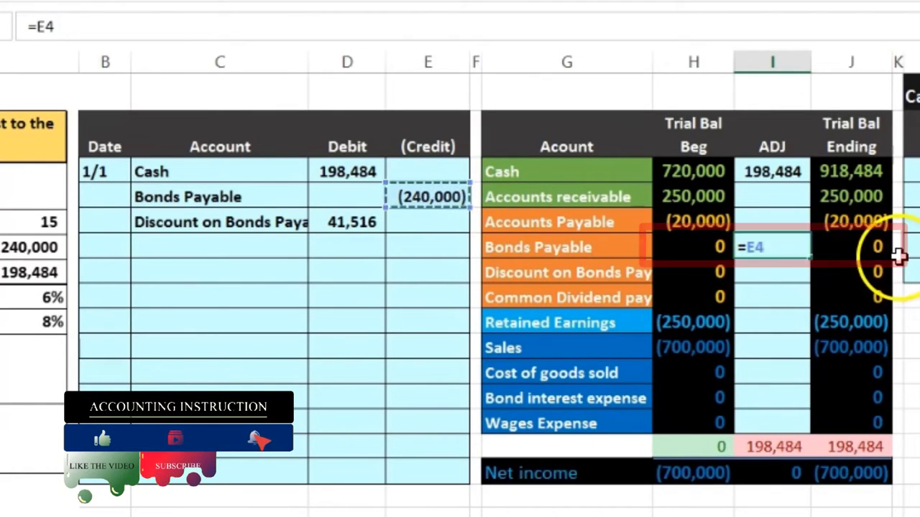
key(Return)
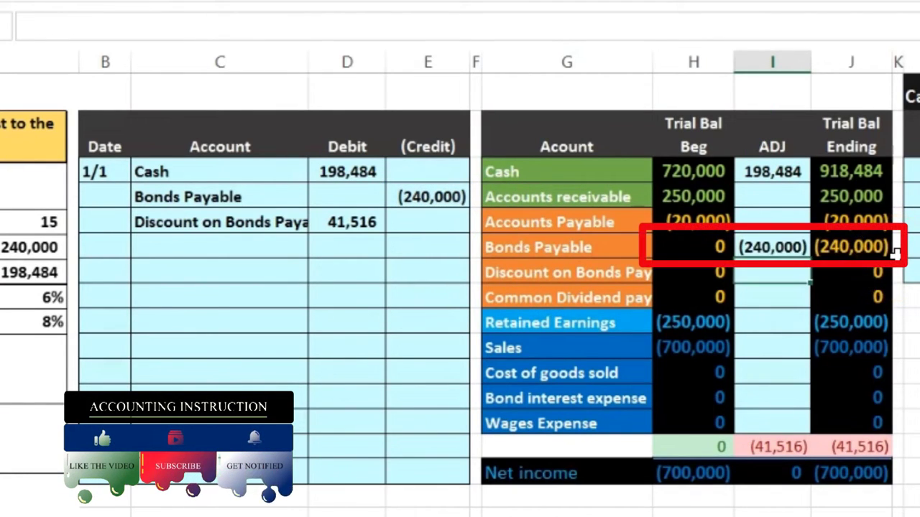
Post the Discount on Bonds Payable debit by linking its adjustment cell I7 to journal cell D5 with =D5, and check that account's ending balance
click(199, 225)
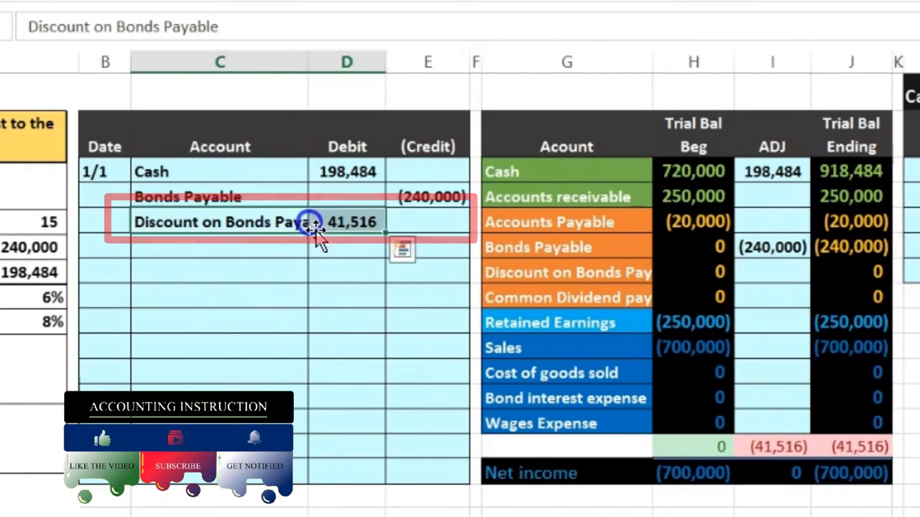
click(540, 273)
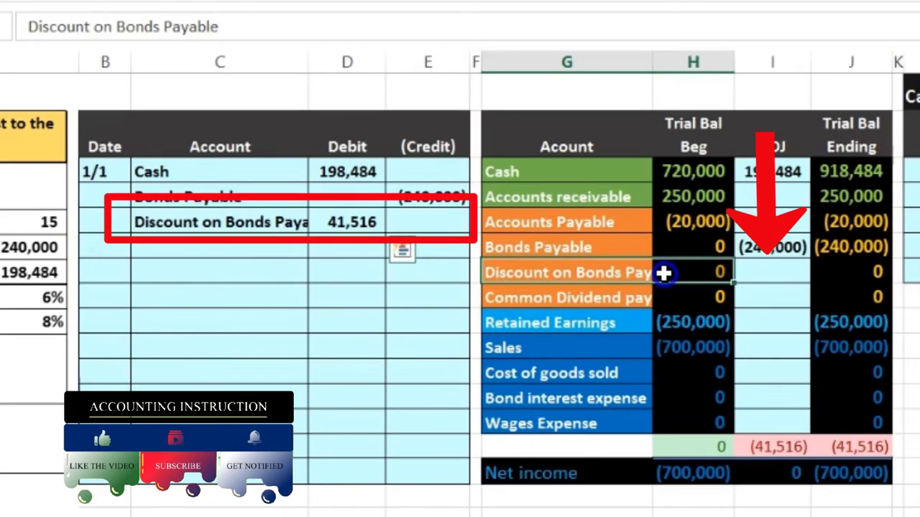
click(755, 270)
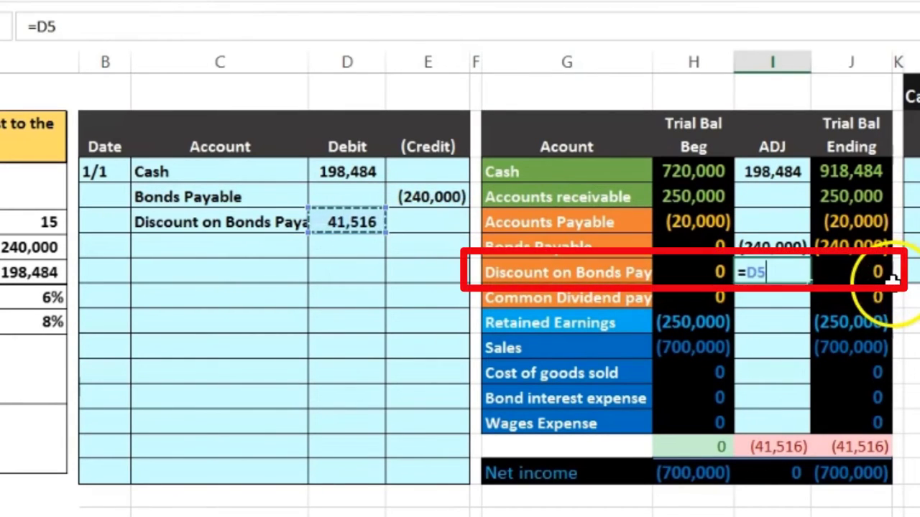
key(Return)
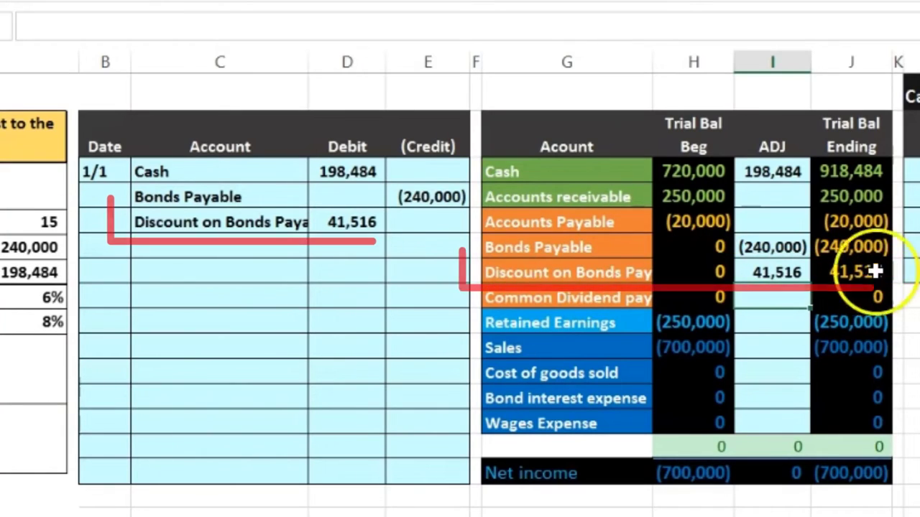
click(590, 271)
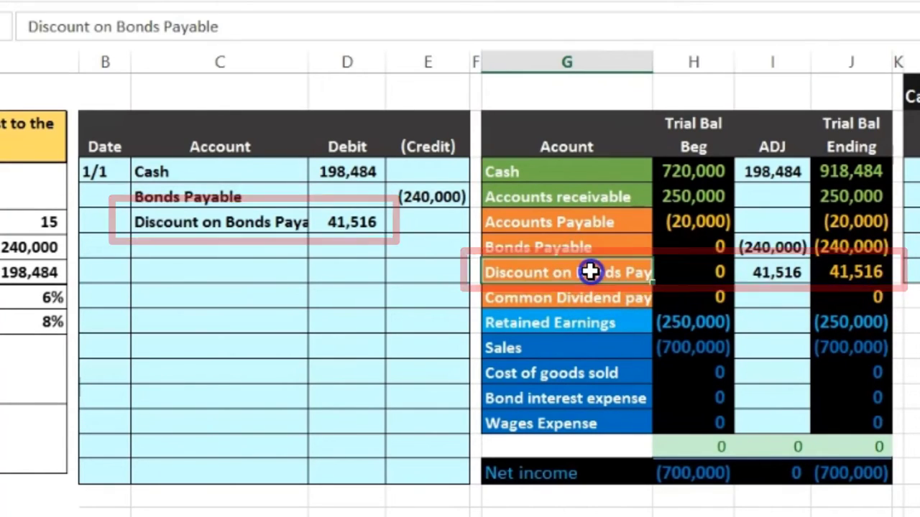
drag(590, 271, 826, 266)
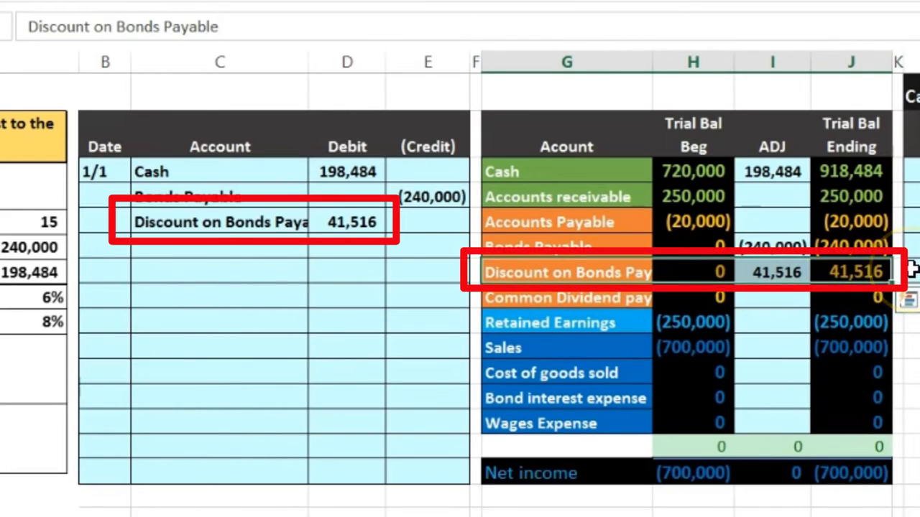
click(881, 272)
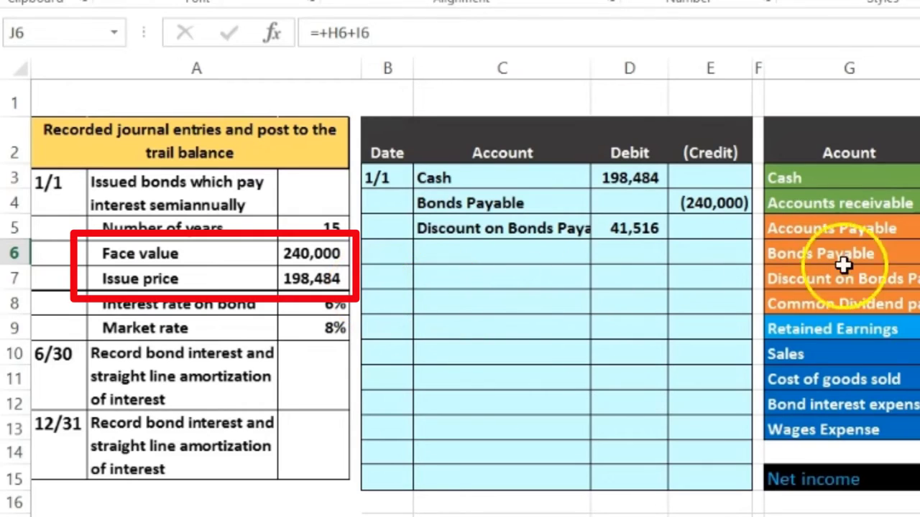
key(Down)
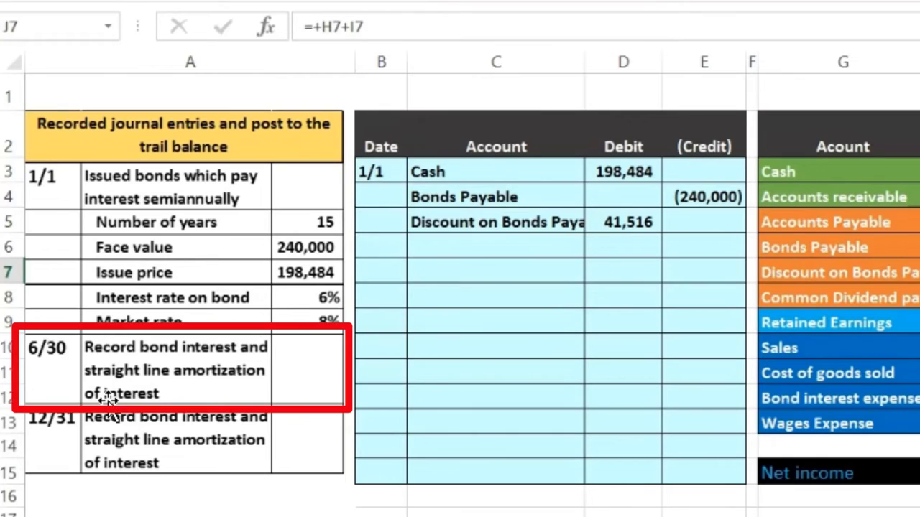
Start the next journal entry by entering the date 6/30 in cell B7
click(386, 266)
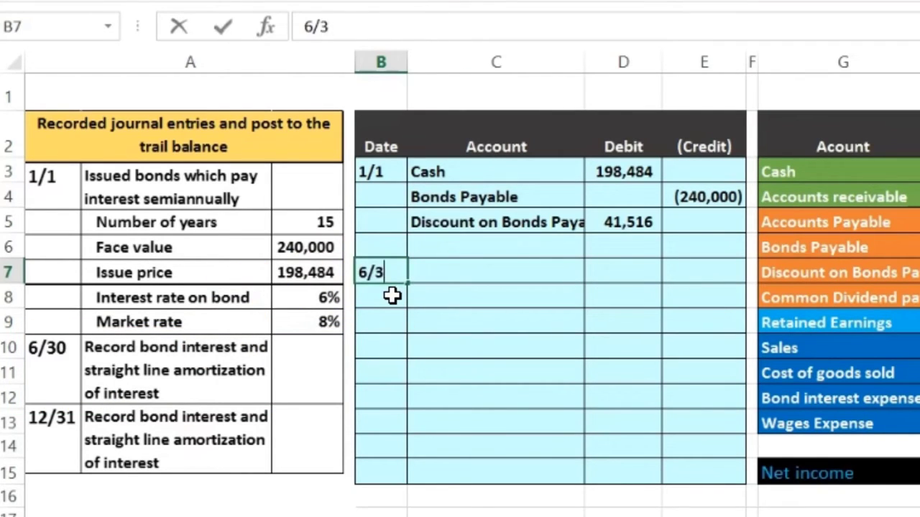
key(Up)
key(Right)
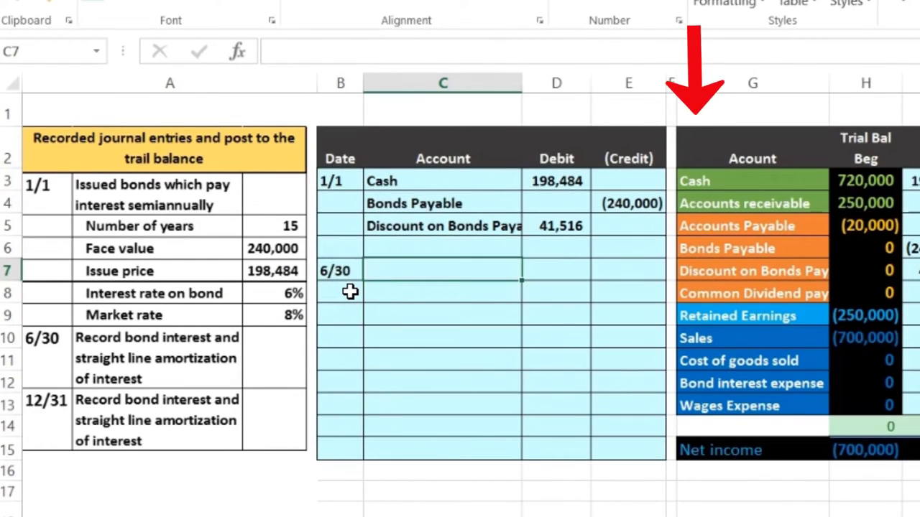
Copy the Cash account name from the trial balance and paste it as values into journal cell C8
click(710, 185)
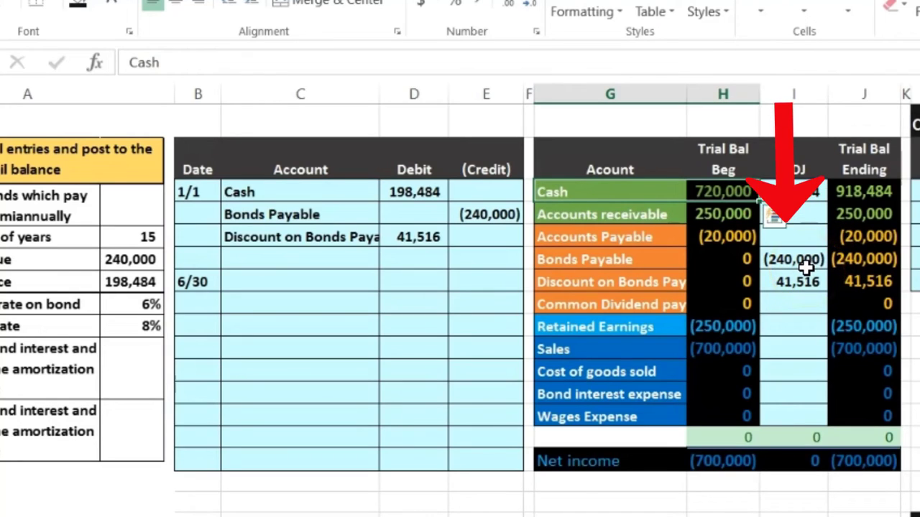
click(602, 194)
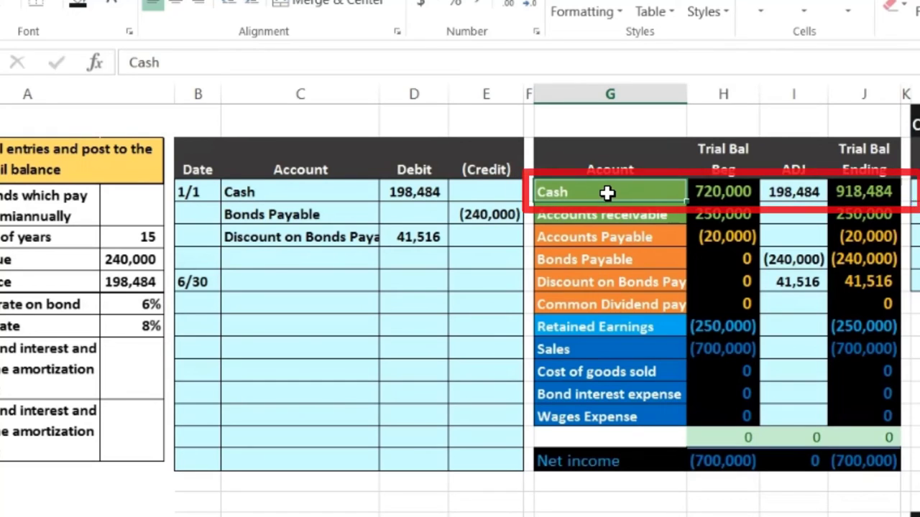
right_click(607, 193)
click(636, 225)
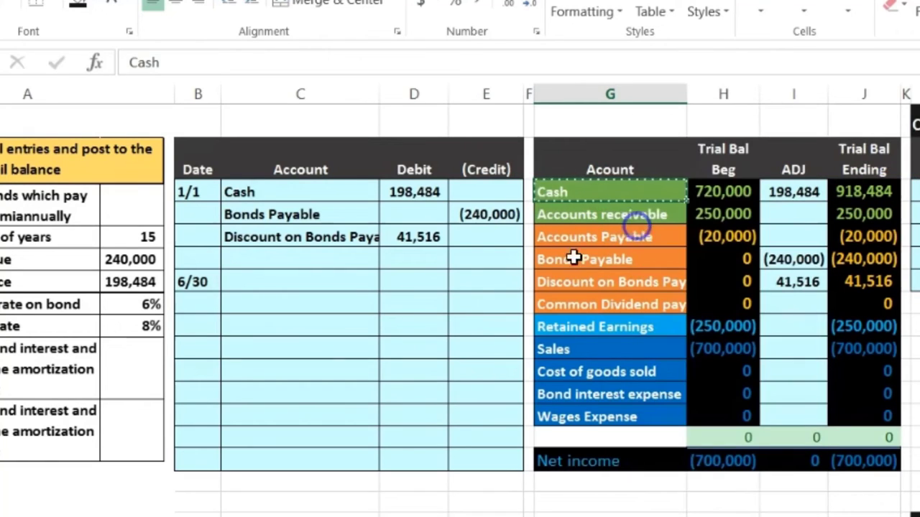
click(267, 299)
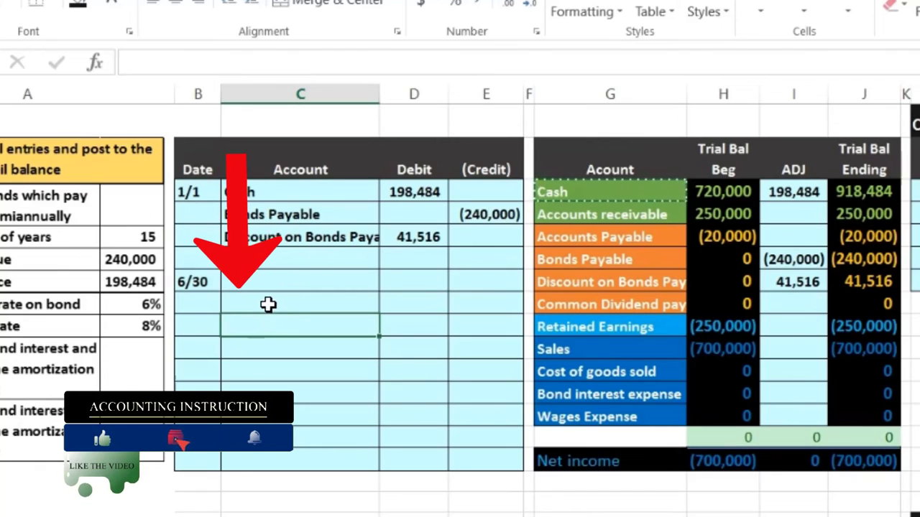
click(267, 305)
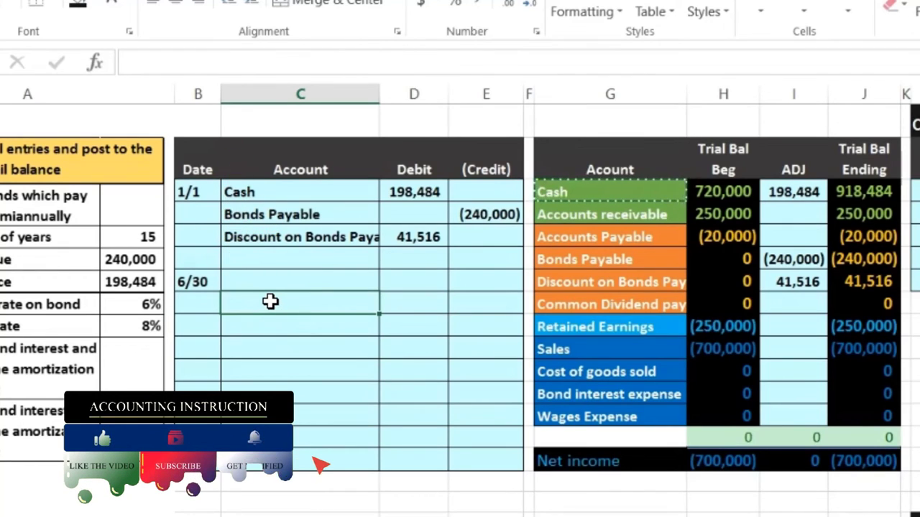
right_click(271, 304)
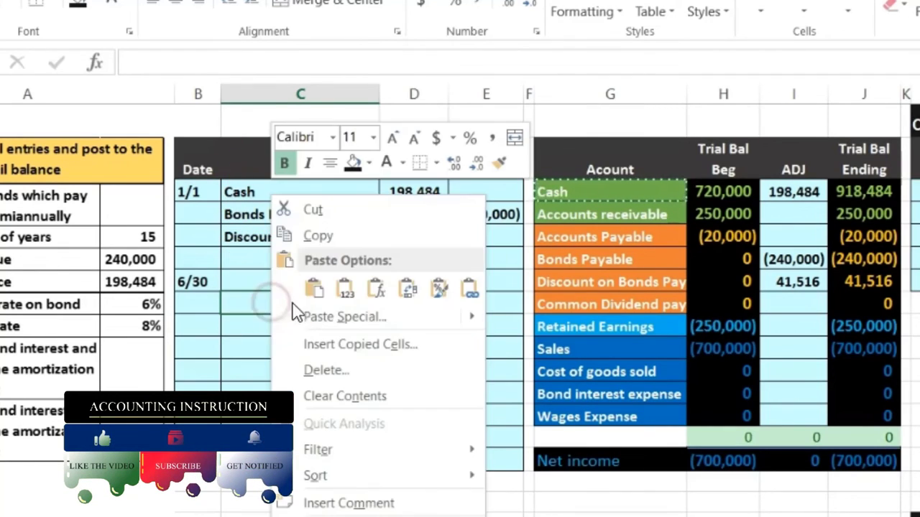
click(345, 290)
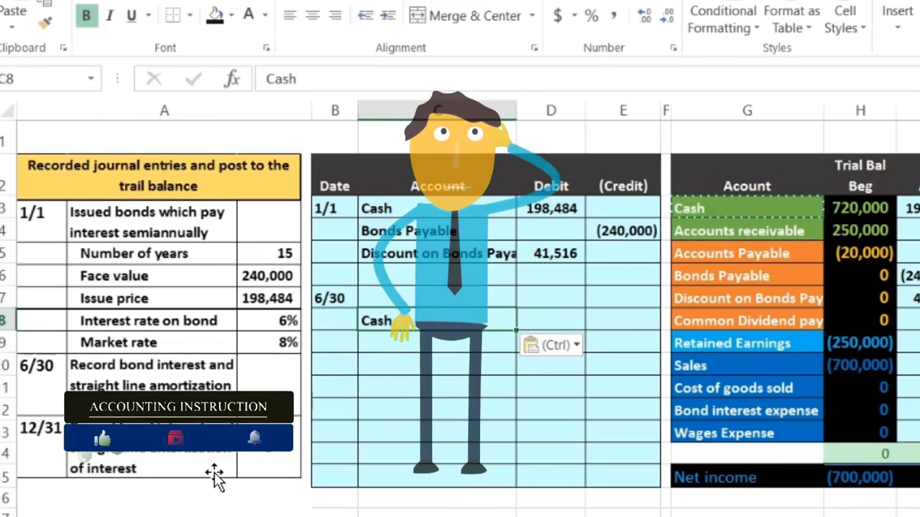
Select Cash credit cell E8, switch to Calculator, and compute the annual bond interest as 240,000 × 0.06
key(Right)
key(Right)
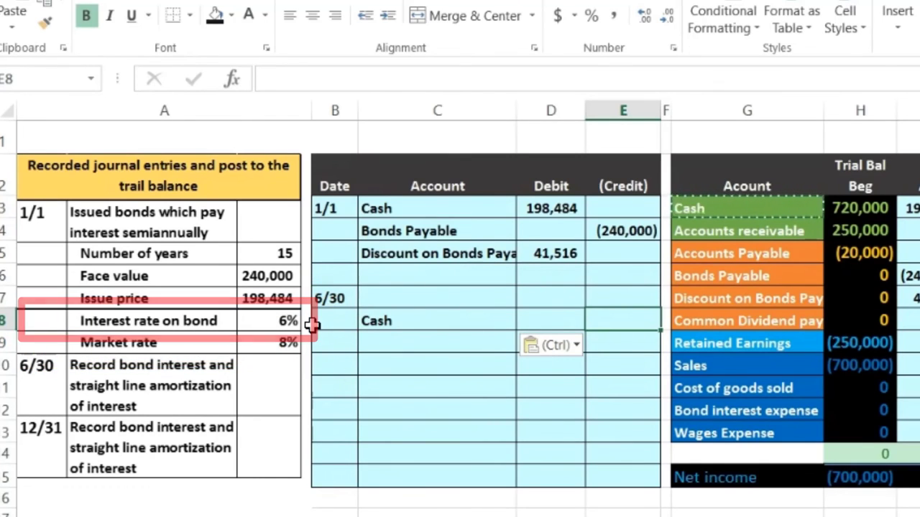
key(alt+Tab)
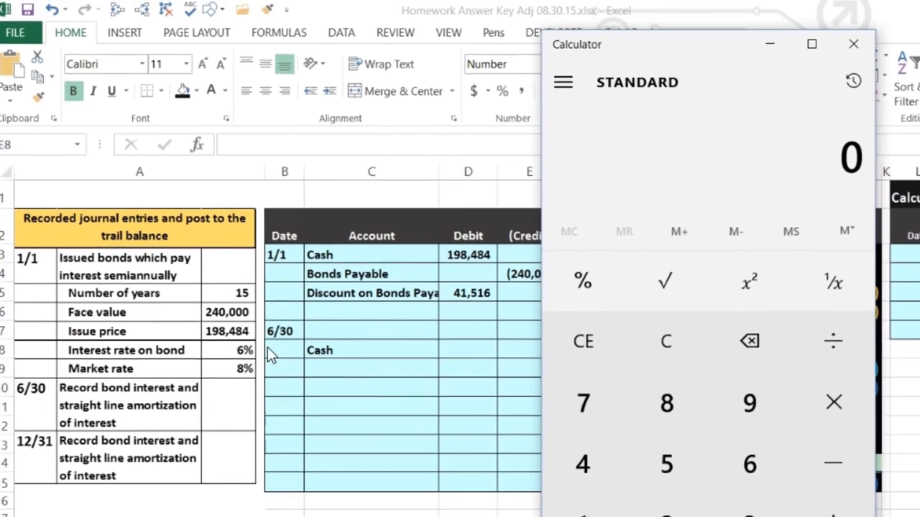
click(317, 280)
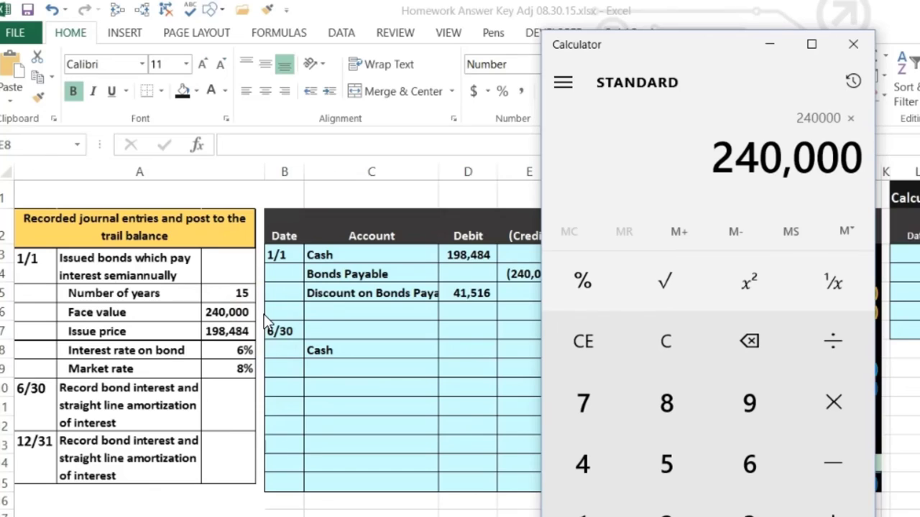
text(0.06)
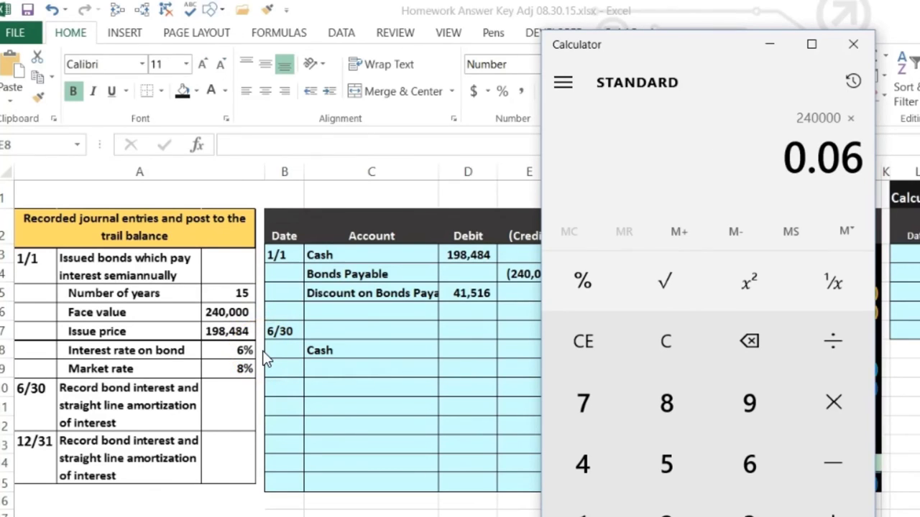
key(Return)
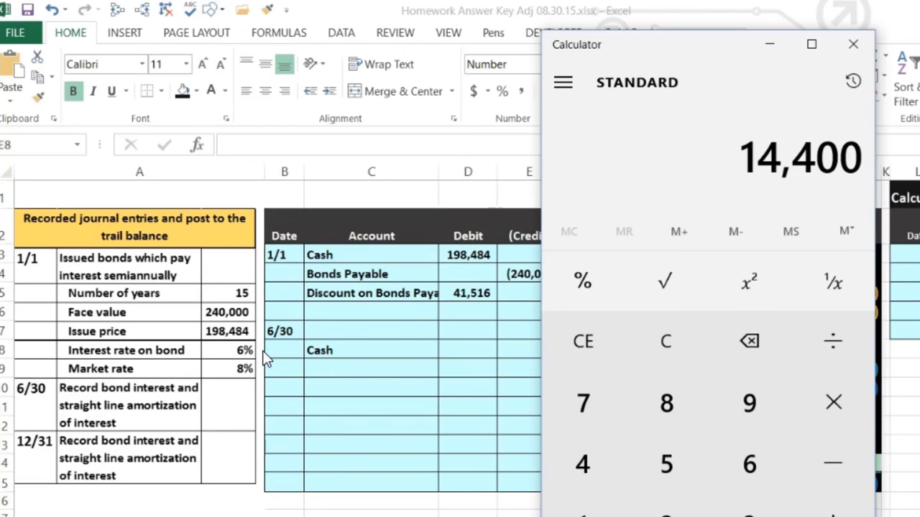